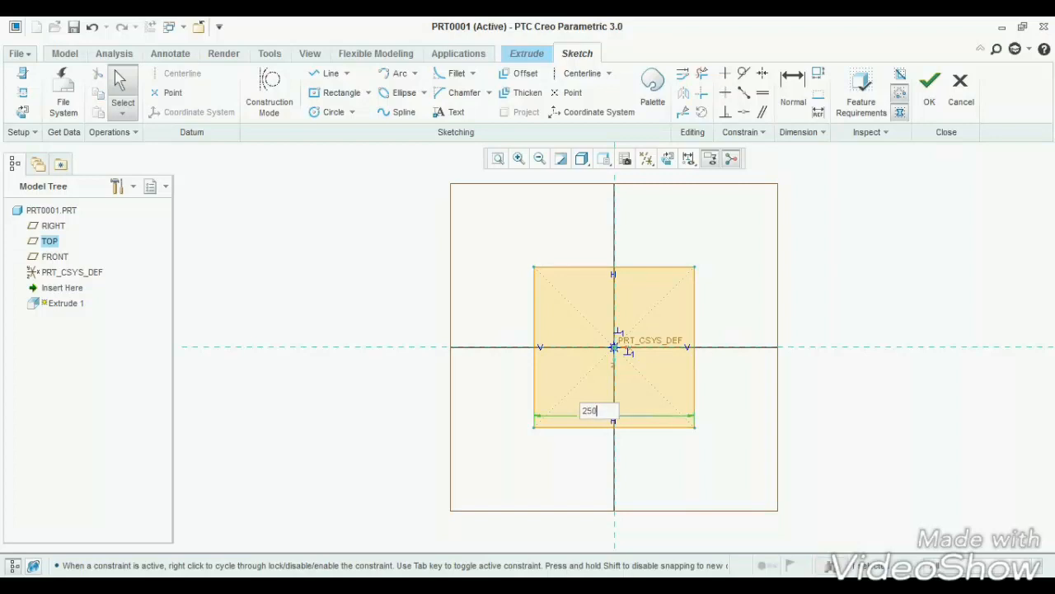
Finish the centred square sketch with a side length of 250 and extrude it to a depth of 250
left_click(929, 97)
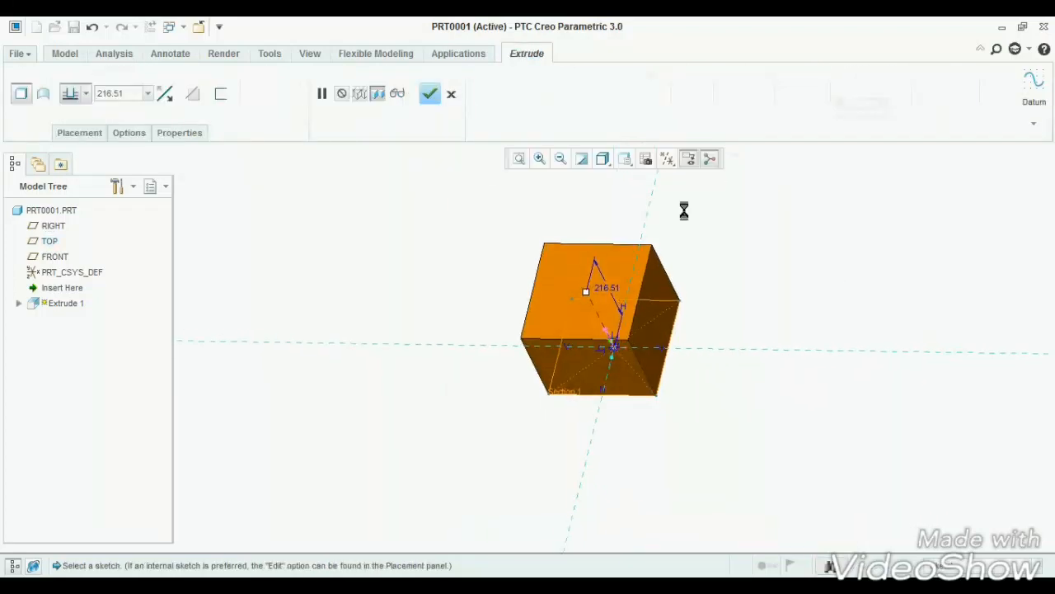
double_click(115, 94)
type("2")
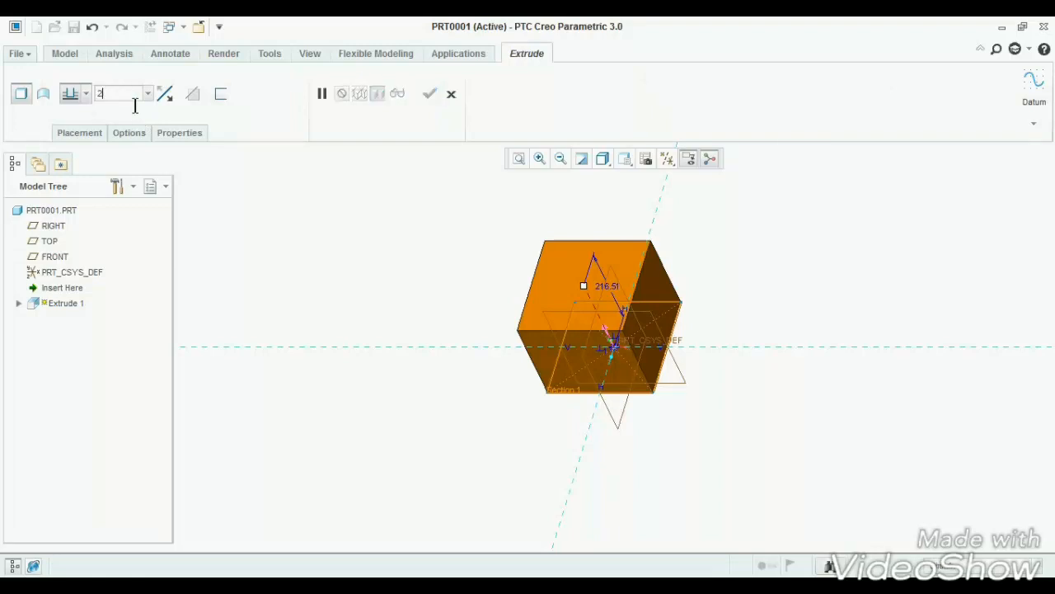
type("50")
key("Return")
left_click(429, 96)
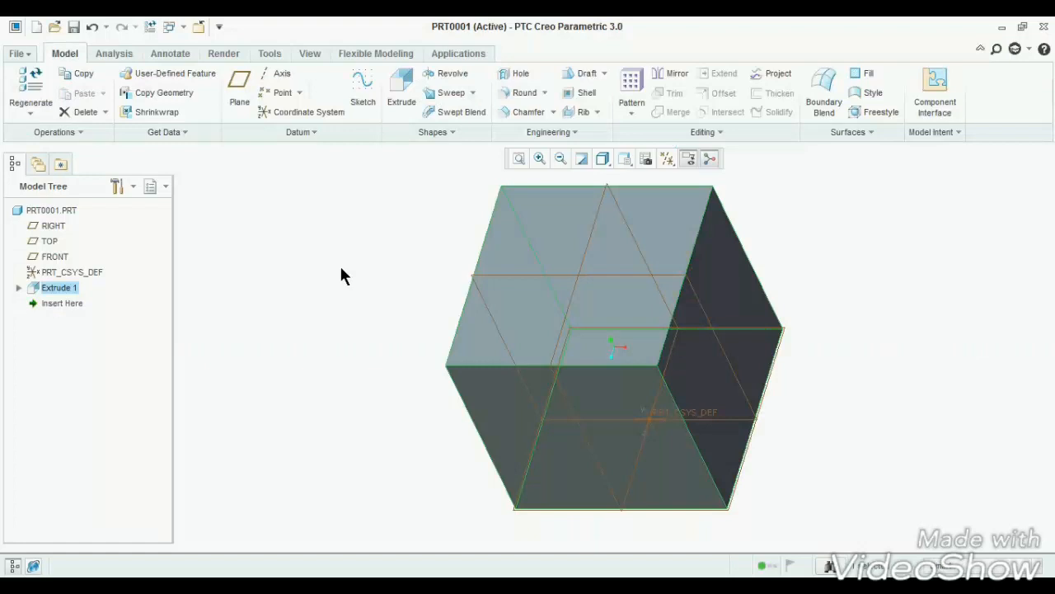
Start an Extrude sketch on the block's right side face, orient it flat, and add the face's three remaining edges as references
left_click(343, 262)
left_click(396, 107)
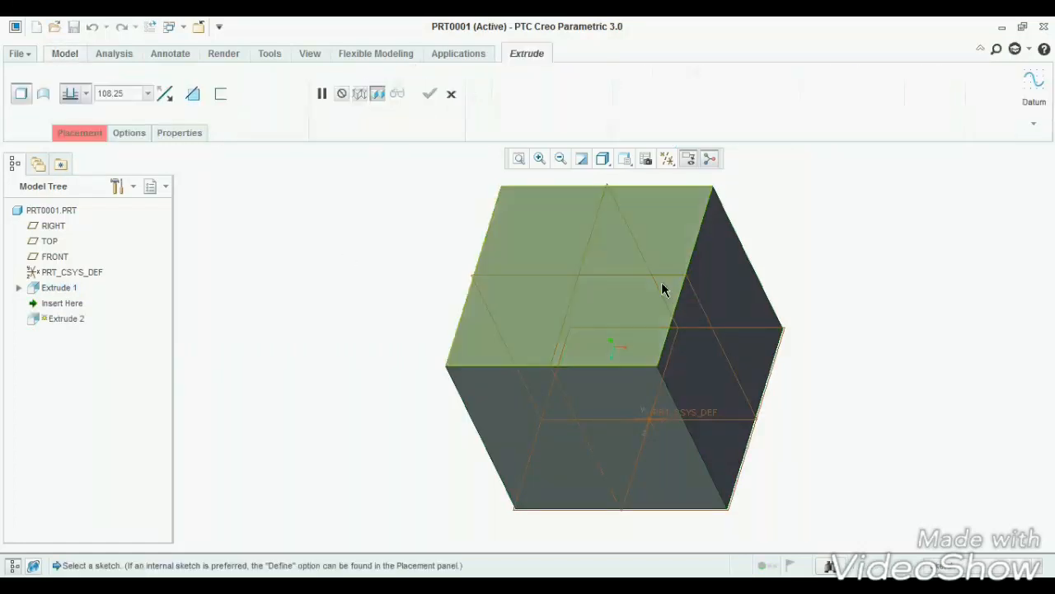
left_click(714, 287)
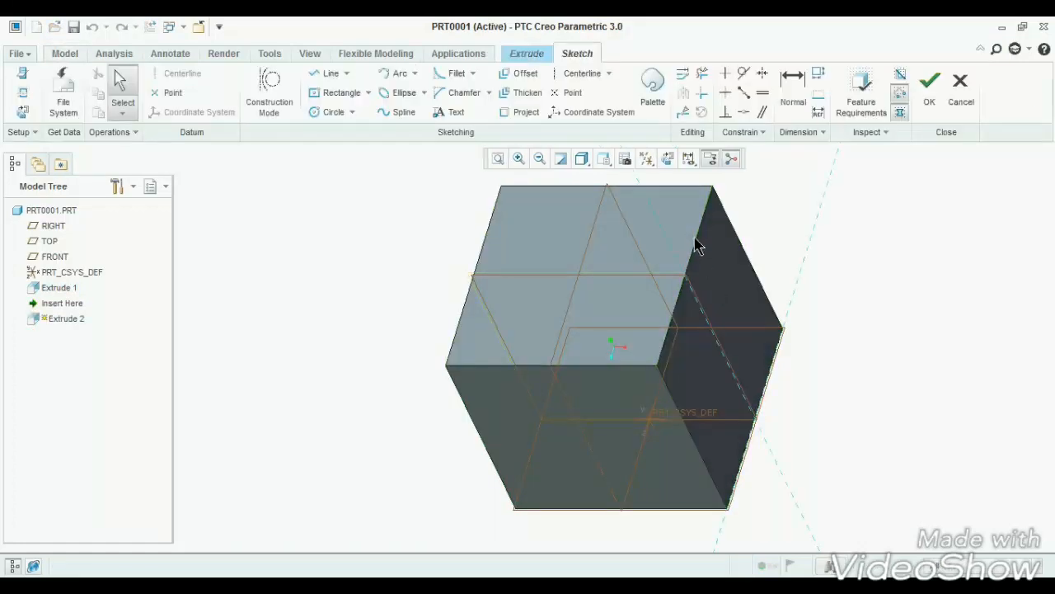
left_click(669, 160)
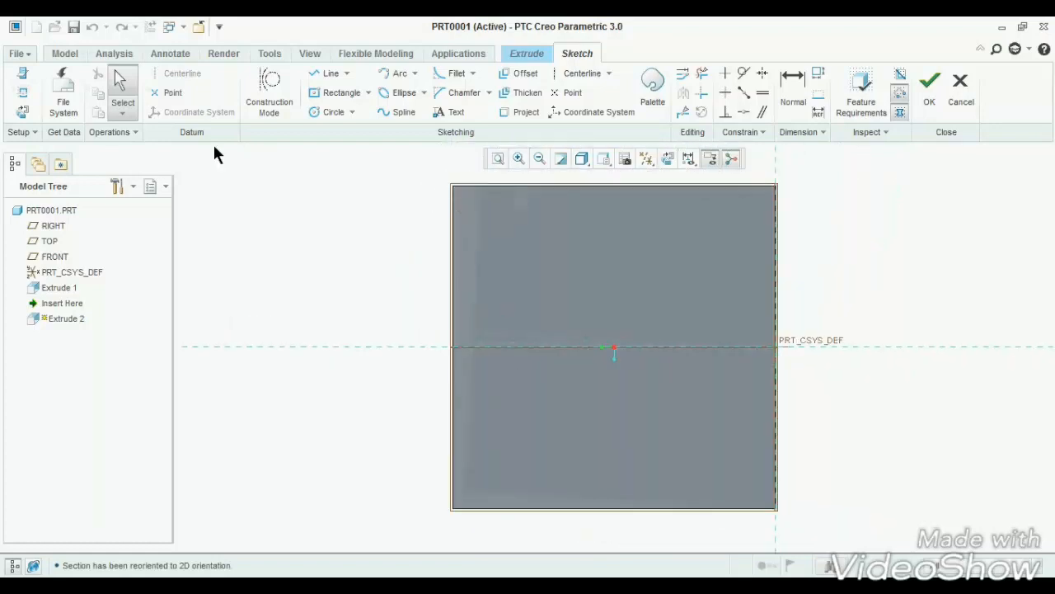
left_click(454, 255)
left_click(497, 188)
left_click(505, 513)
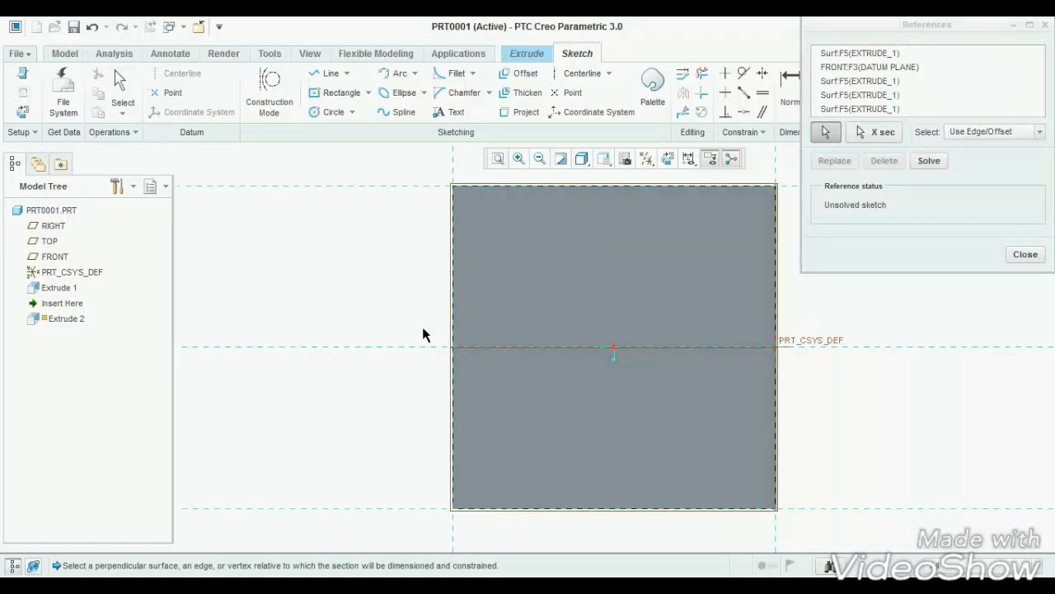
Draw a corner rectangle outward from the full left edge of the sketched face and set its width to 100
left_click(368, 92)
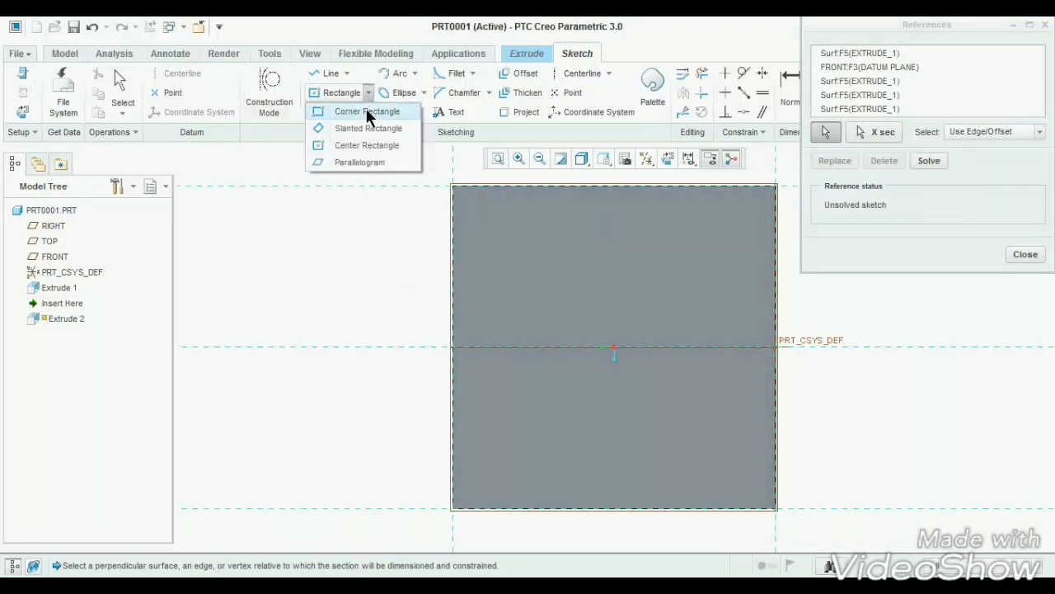
left_click(365, 111)
left_click(452, 186)
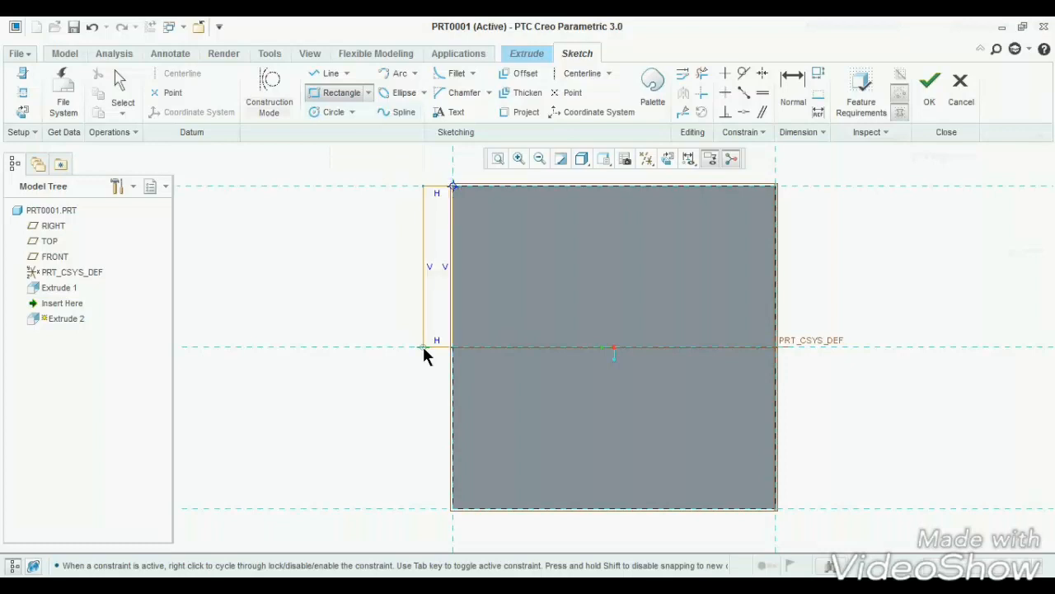
left_click(338, 509)
middle_click(379, 484)
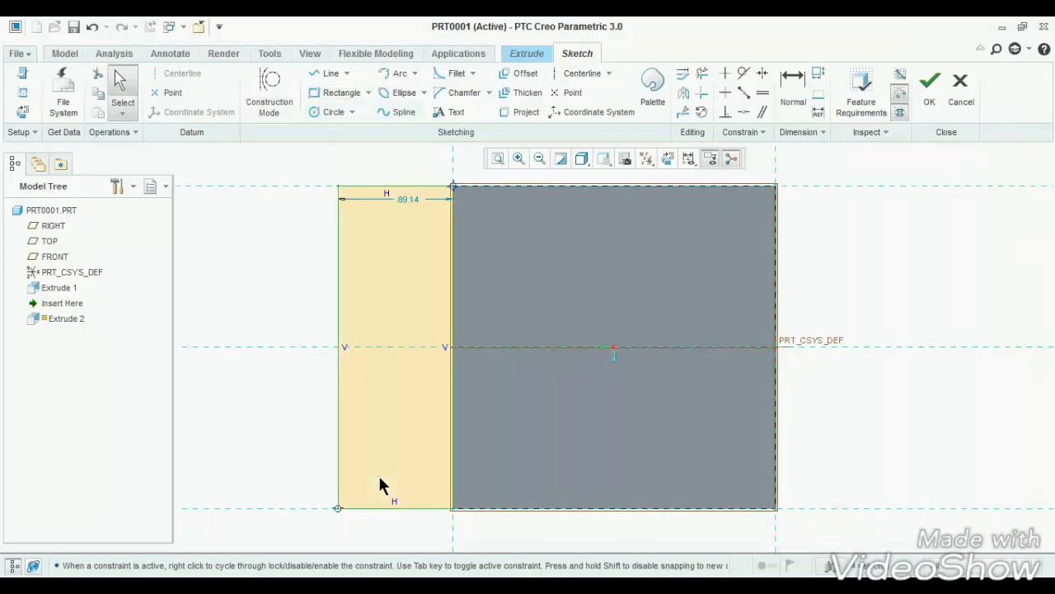
double_click(404, 197)
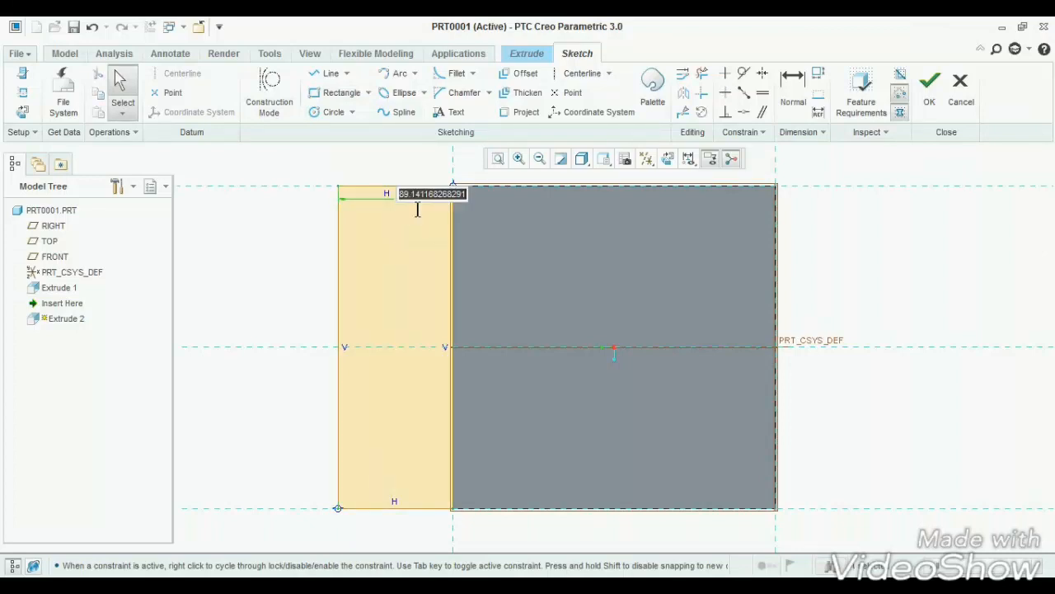
type("5")
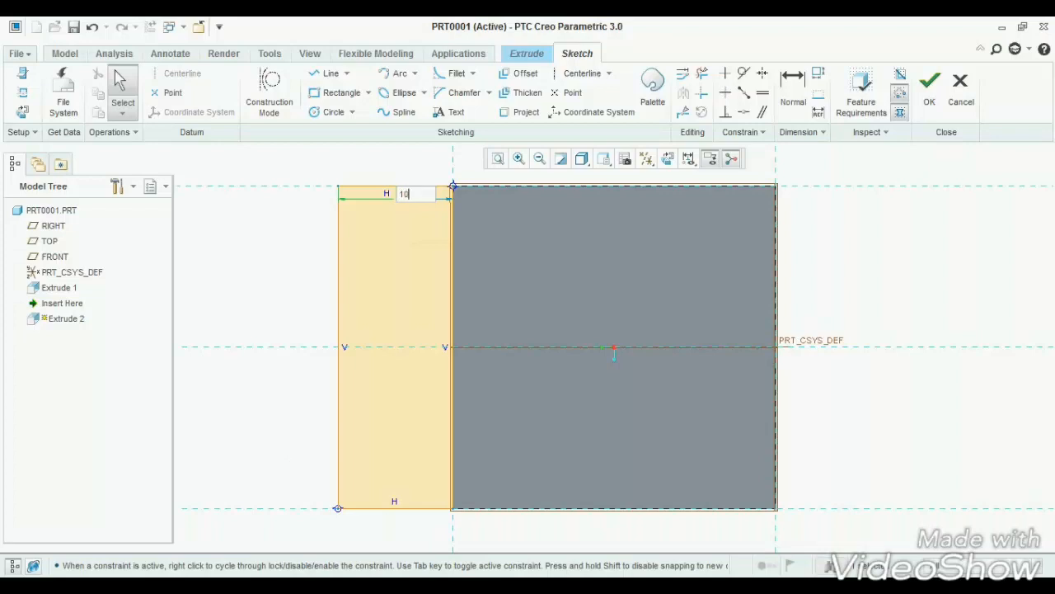
key("Return")
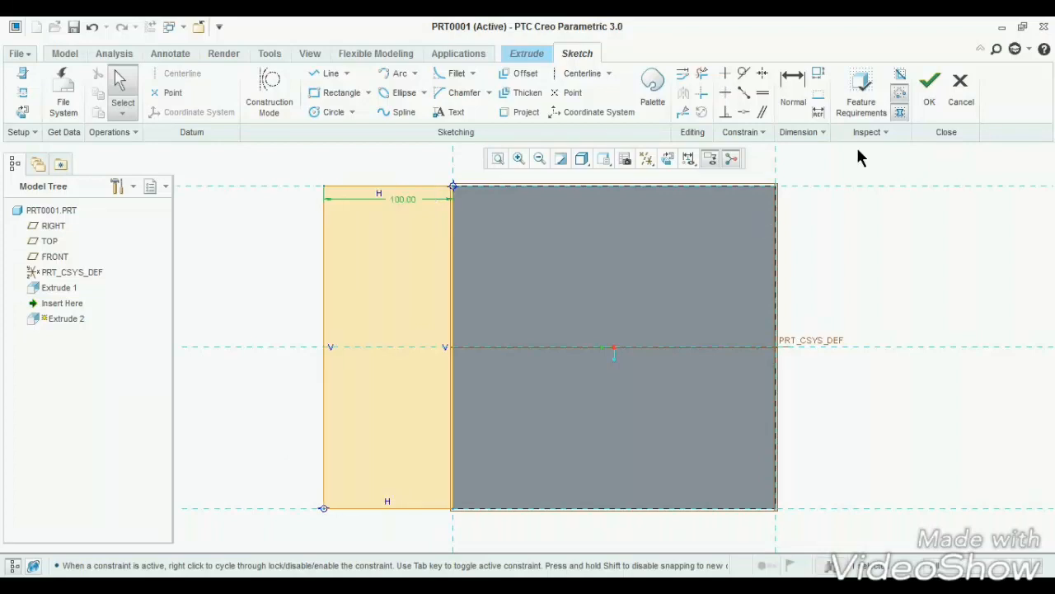
Finish the rectangle sketch and extrude it 125 in the reversed direction, over the block
left_click(930, 82)
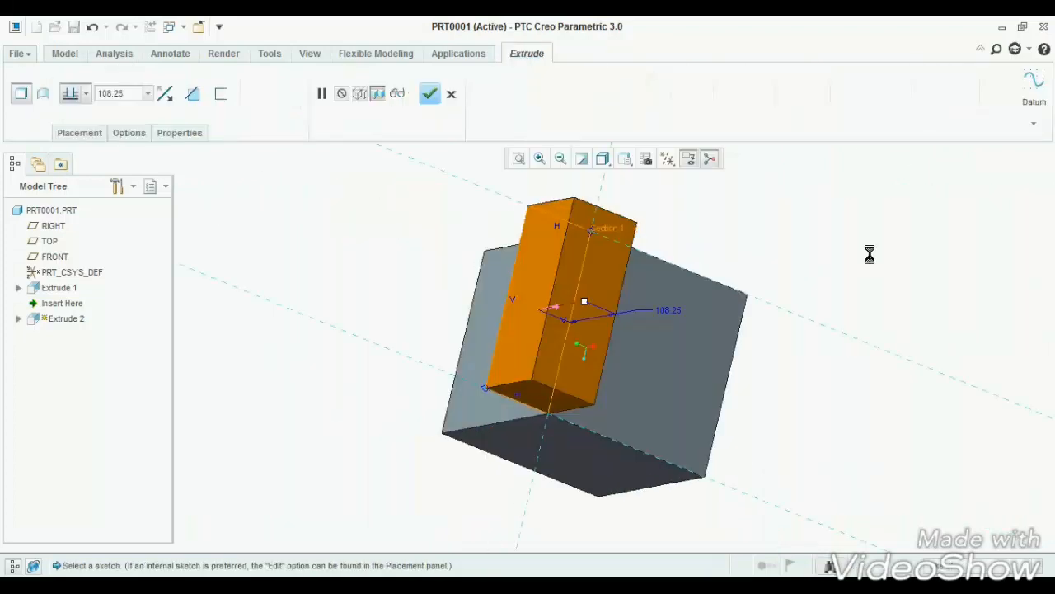
left_click(167, 97)
left_click(120, 97)
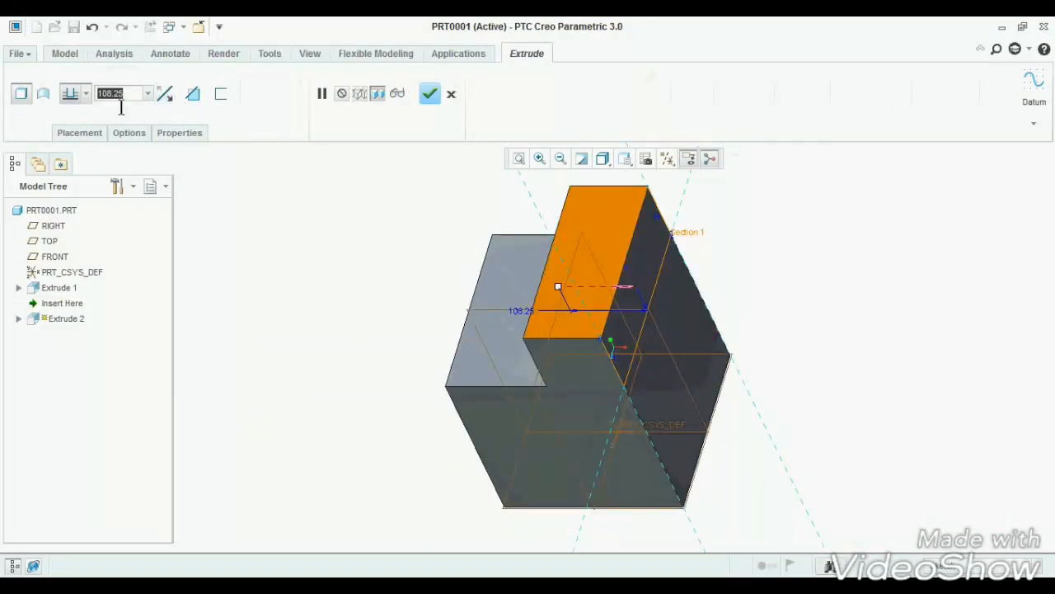
type("125")
key("Return")
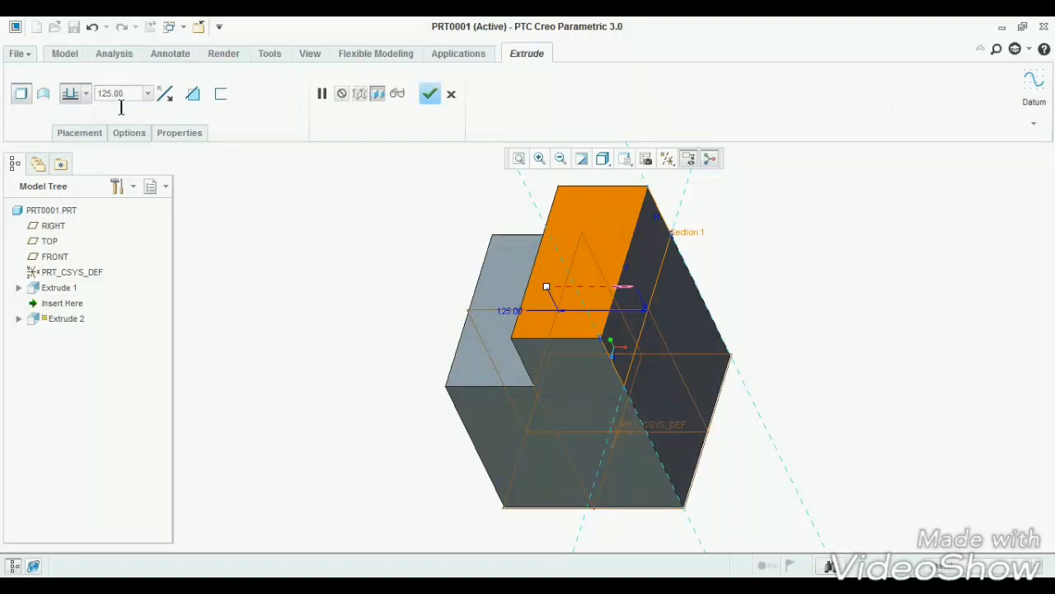
left_click(429, 96)
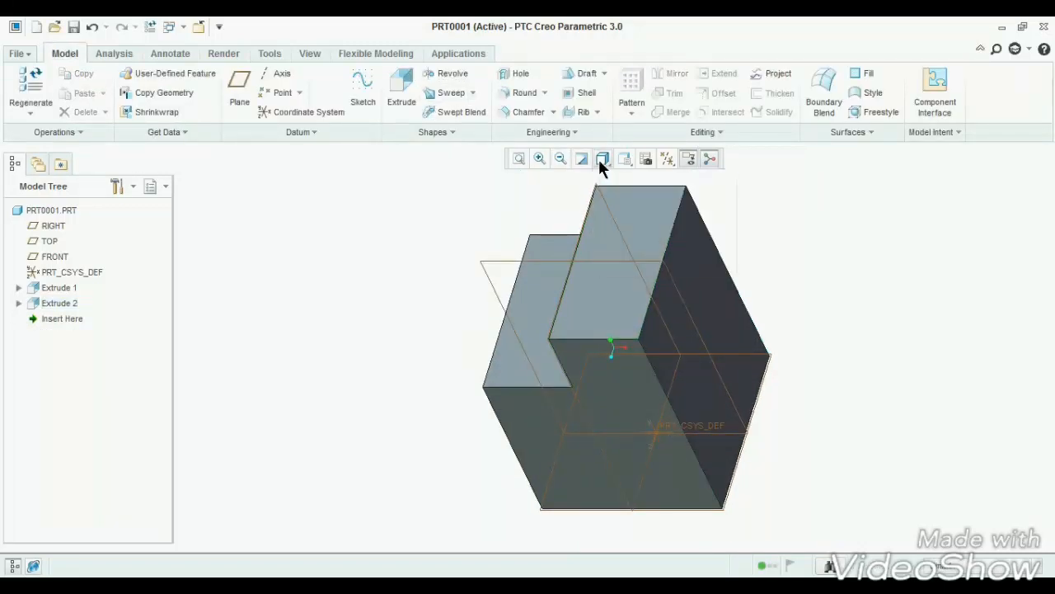
Hide all datum features, including the datum planes and the coordinate system, from the model display
left_click(663, 160)
left_click(691, 243)
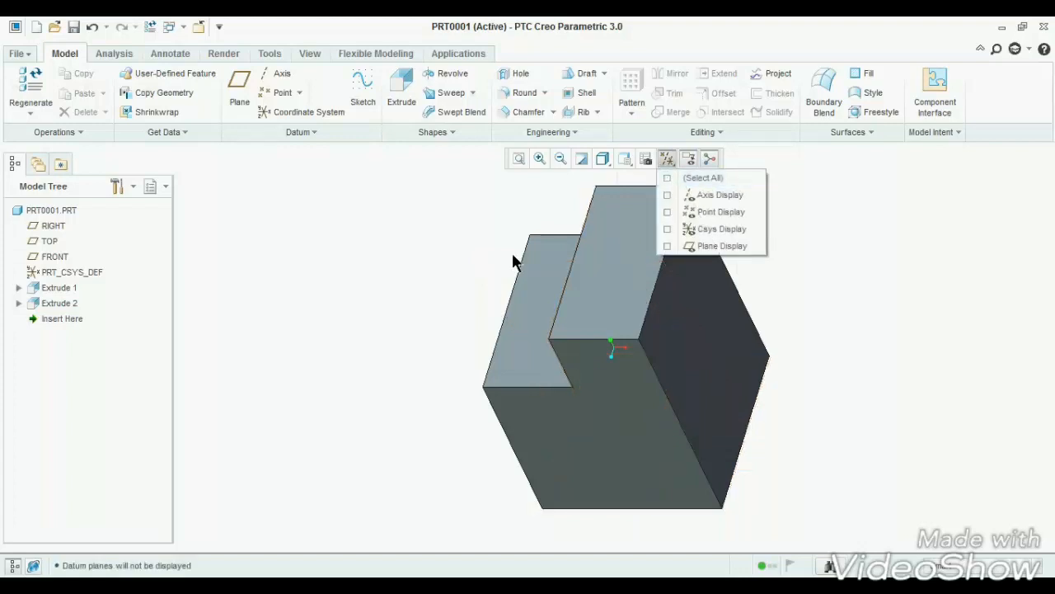
middle_click_drag(464, 376, 481, 302)
Save the part as PRT0001.PRT in My Documents, accepting the duplicate file name
key("ctrl+s")
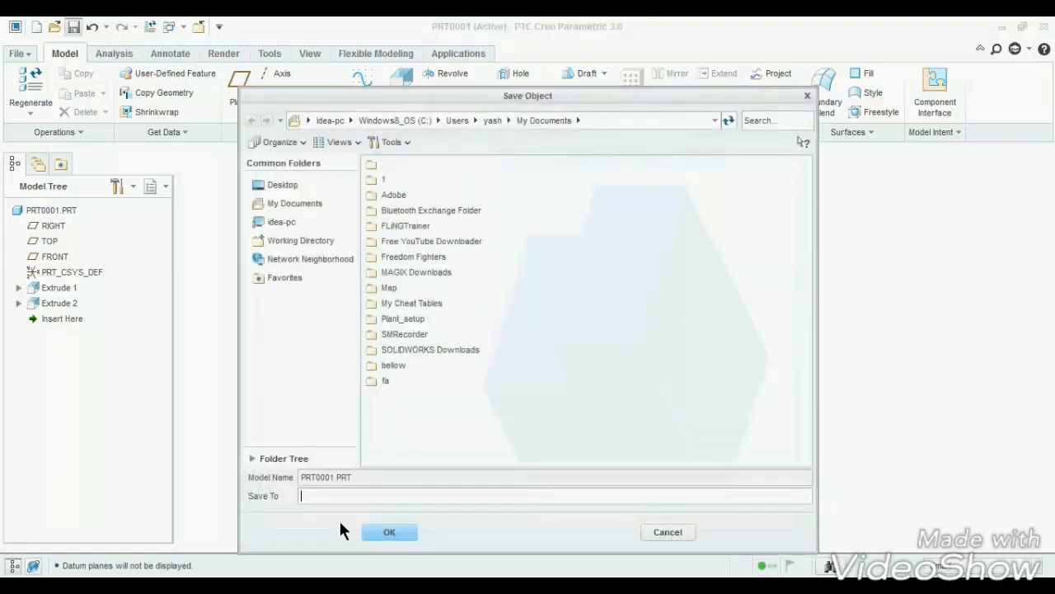
left_click(389, 532)
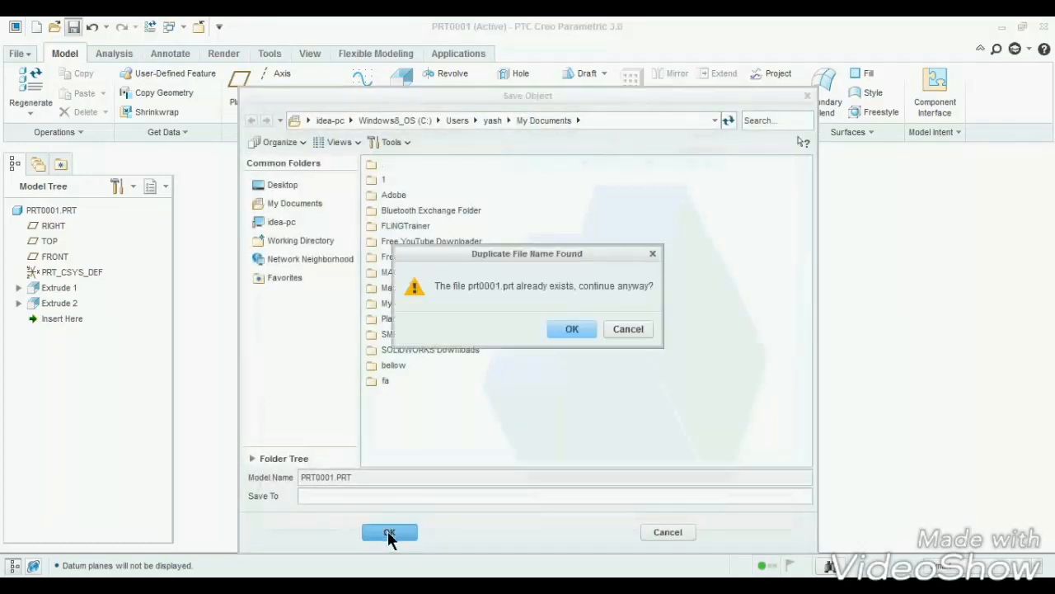
left_click(572, 330)
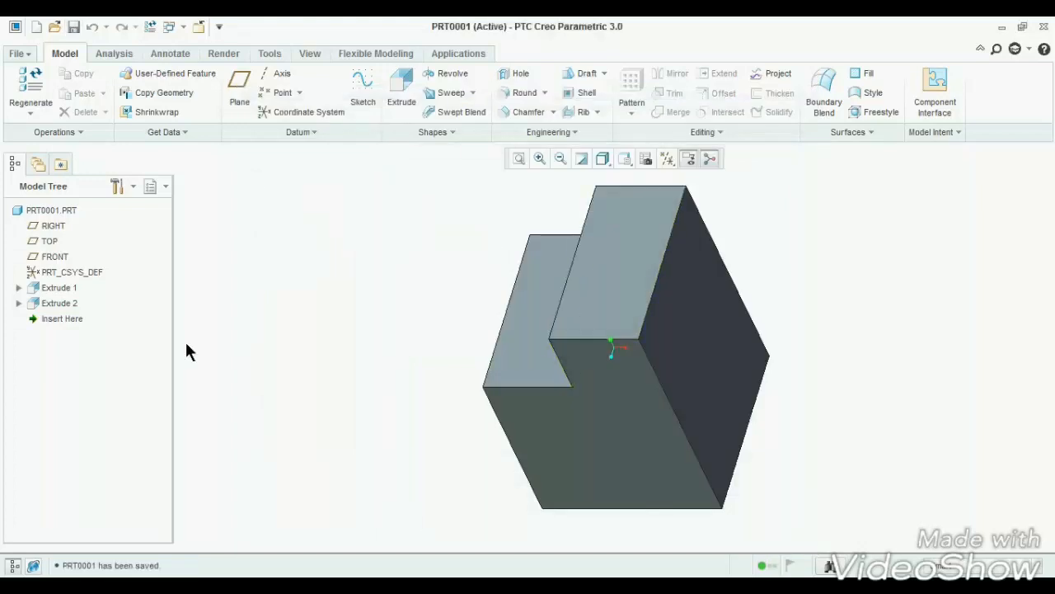
Create a drawing named drw0002 of PRT0001.PRT from the a4_drawing template instead of the default one, and maximize its window
left_click(23, 56)
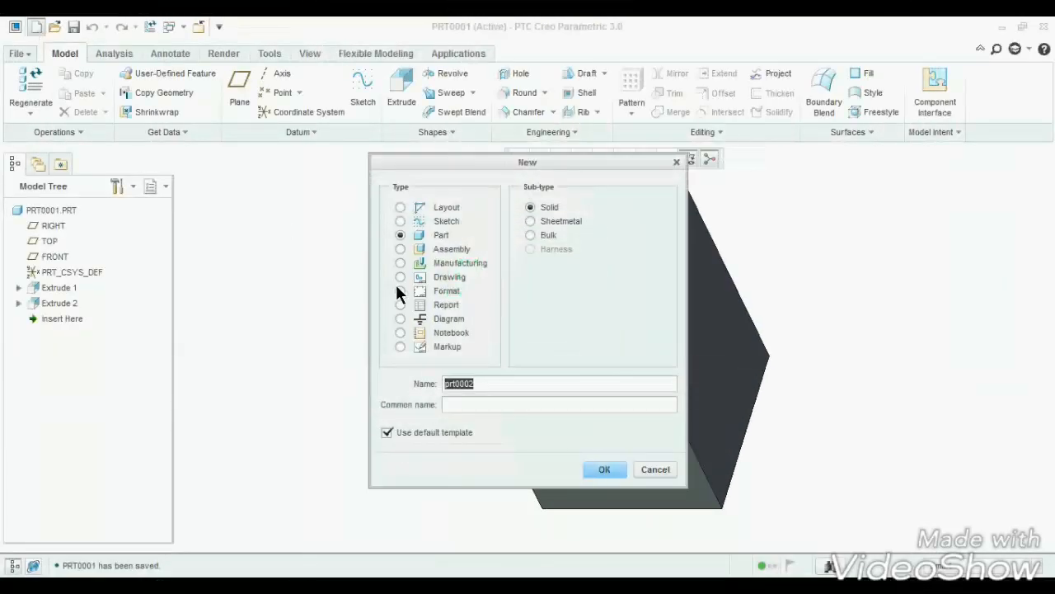
left_click(400, 278)
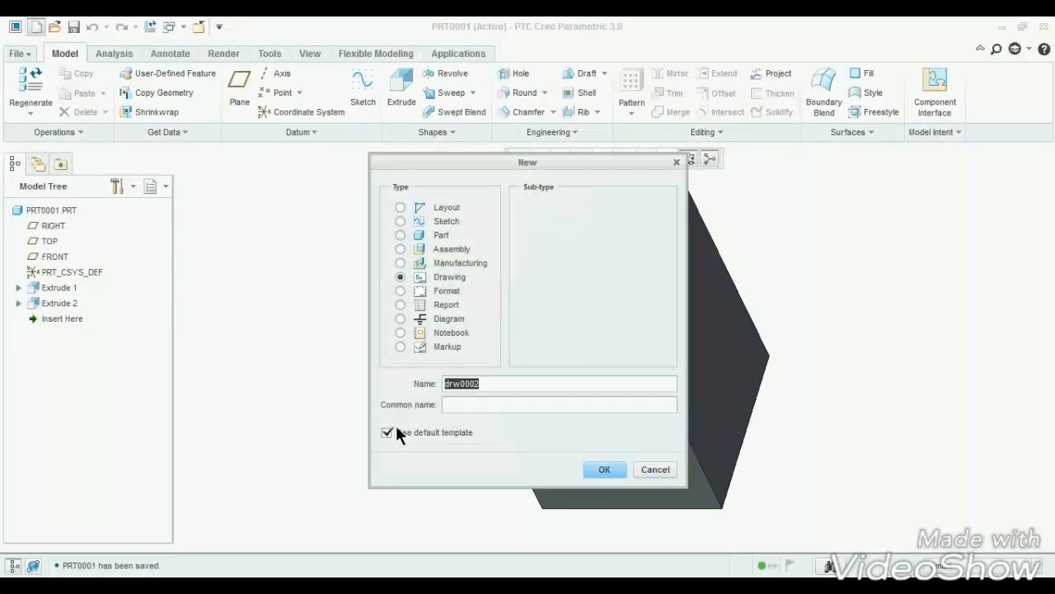
left_click(393, 431)
left_click(603, 469)
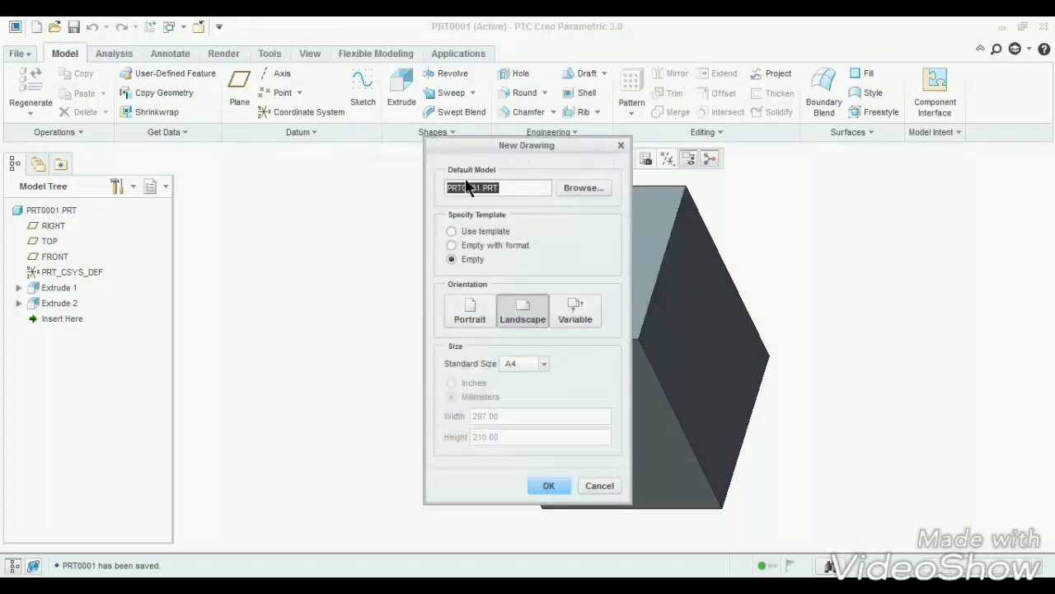
left_click(451, 233)
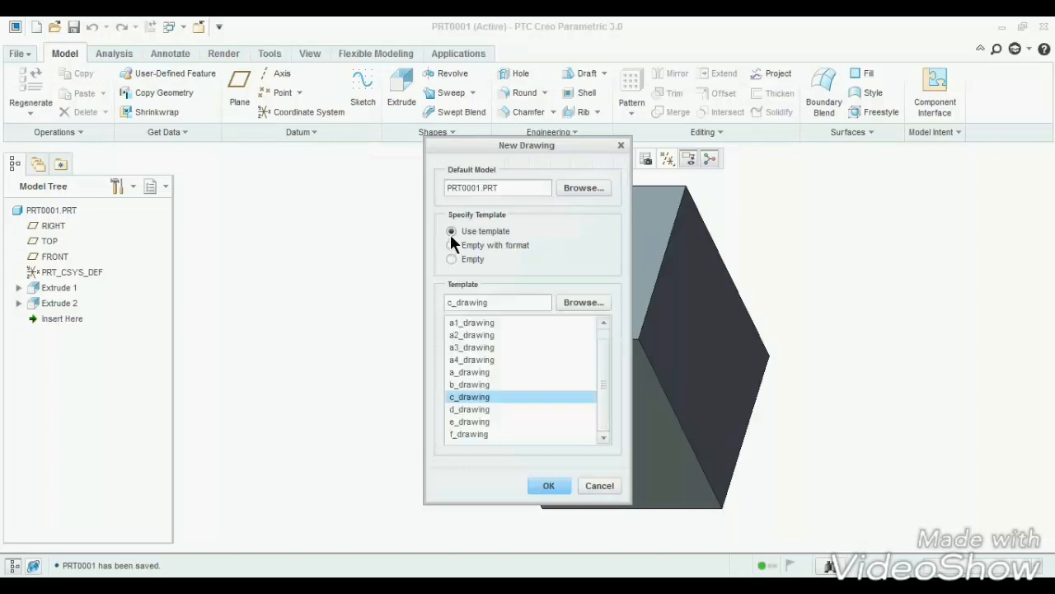
left_click(474, 360)
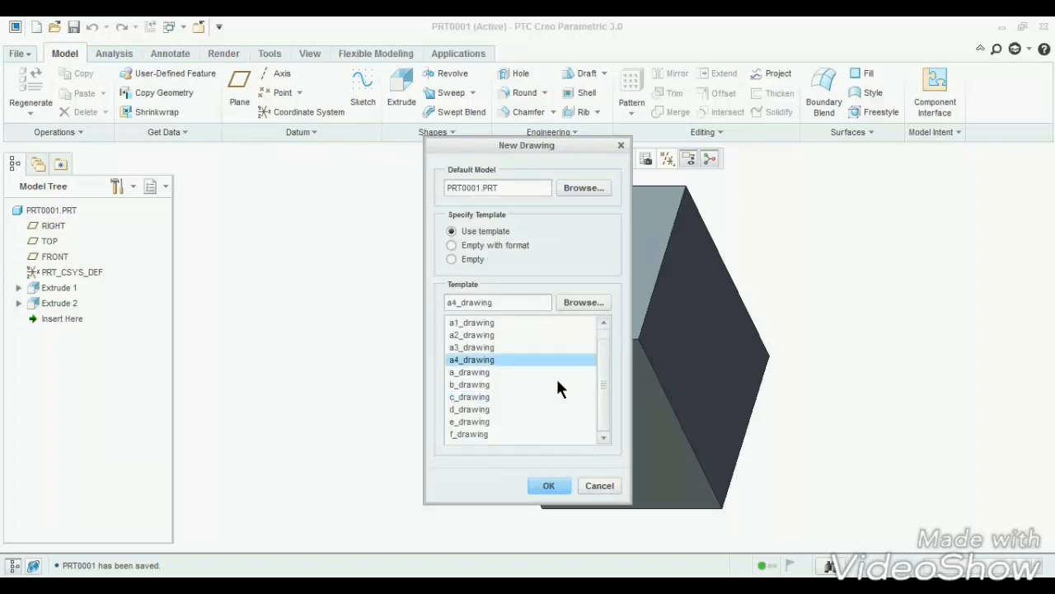
left_click(550, 486)
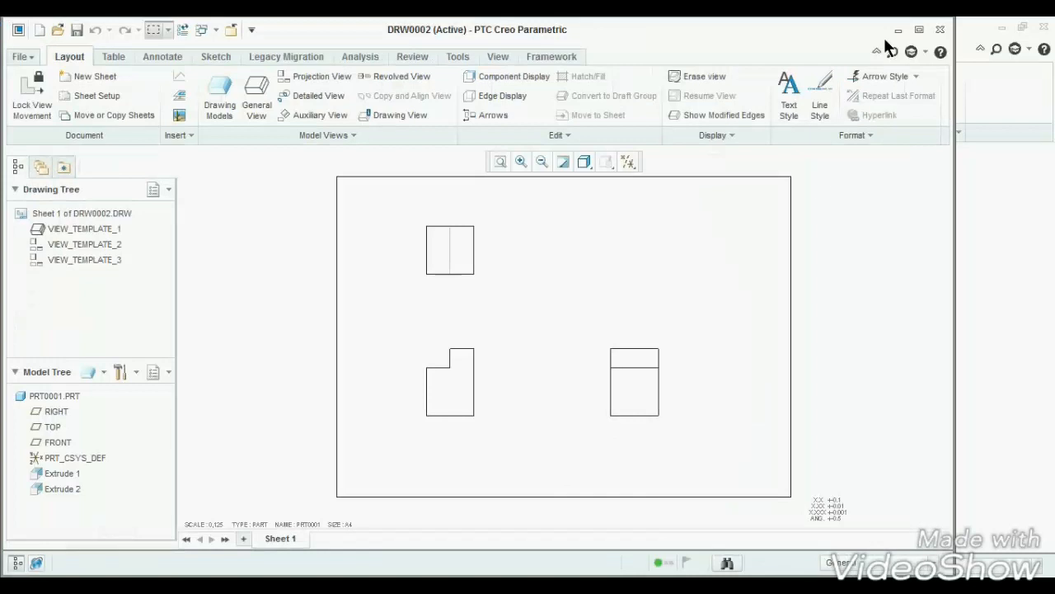
left_click(919, 30)
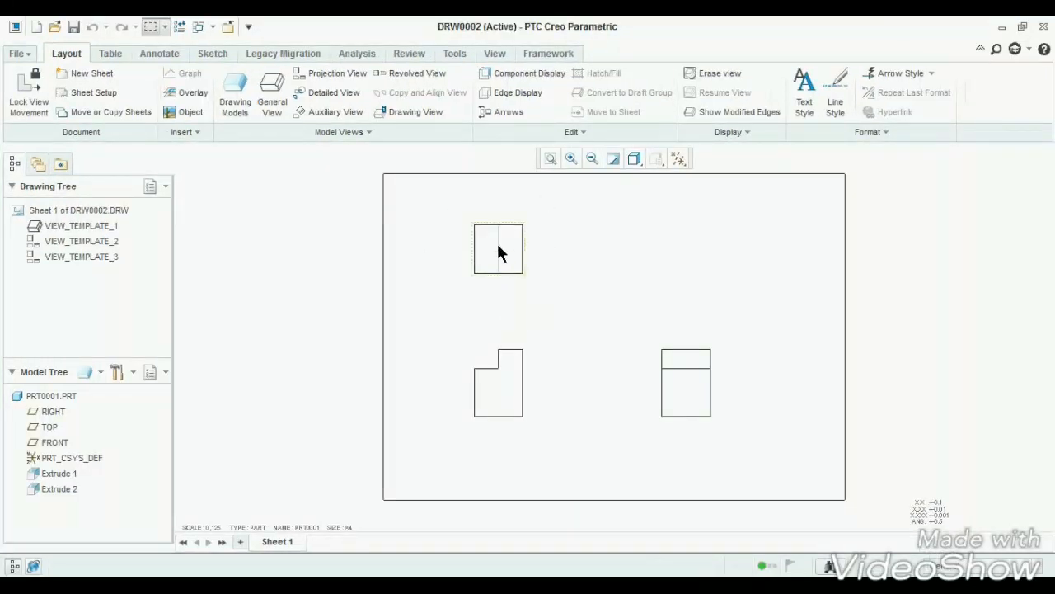
Switch to the PRT0001 part window and orient the model to its TOP view
mouse_move(423, 487)
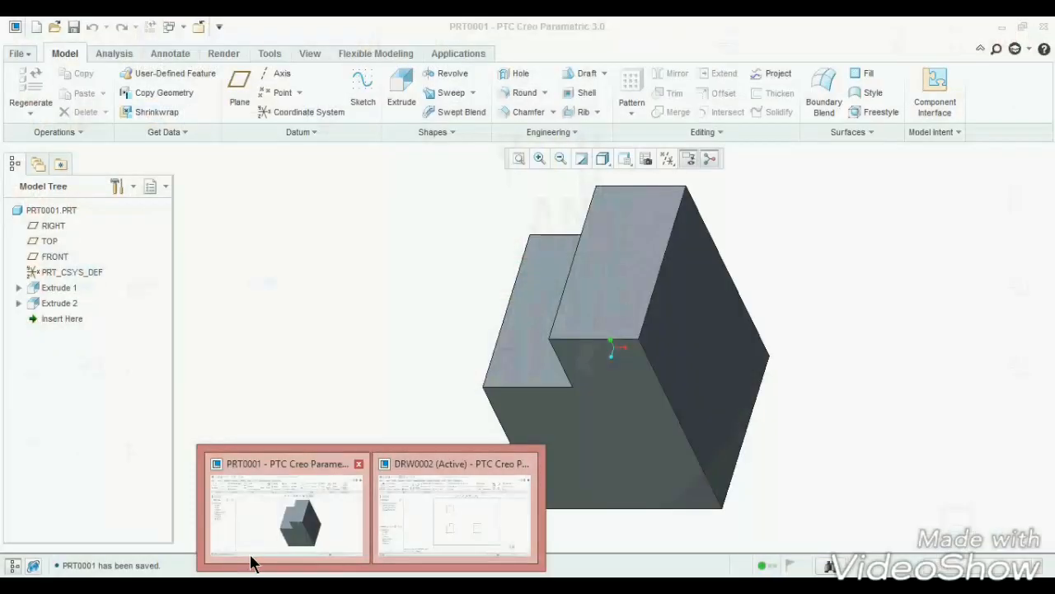
left_click(251, 548)
left_click(623, 159)
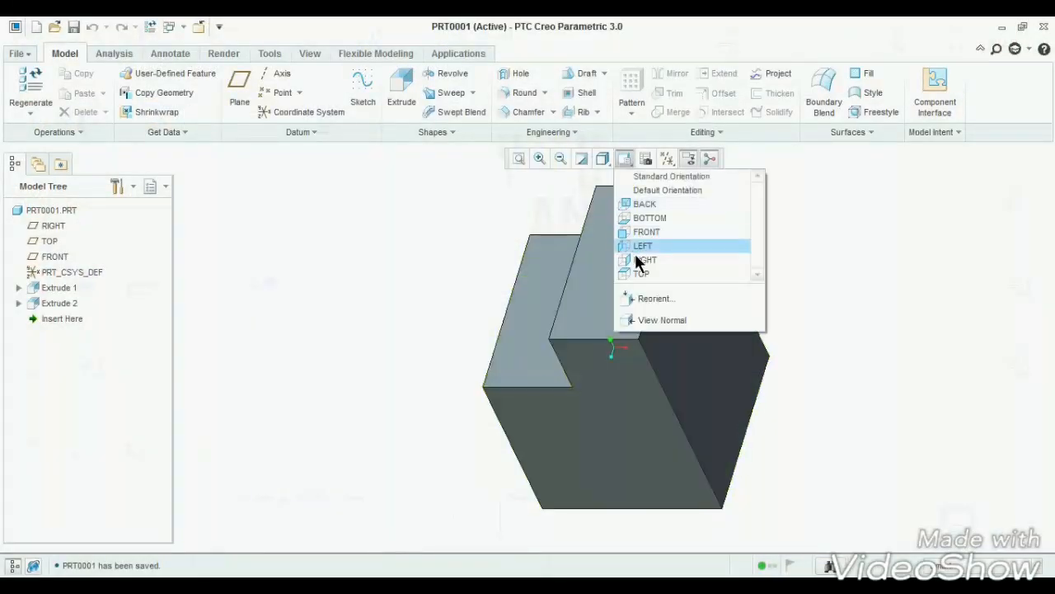
left_click(642, 273)
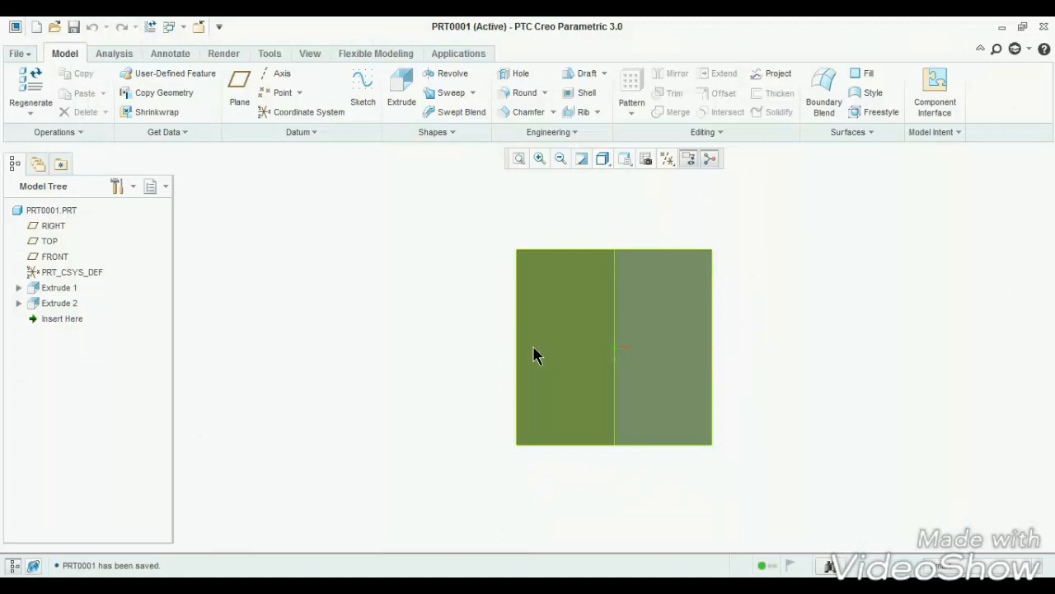
Switch to the DRW0002 drawing and examine the L-shaped front view up close
mouse_move(420, 577)
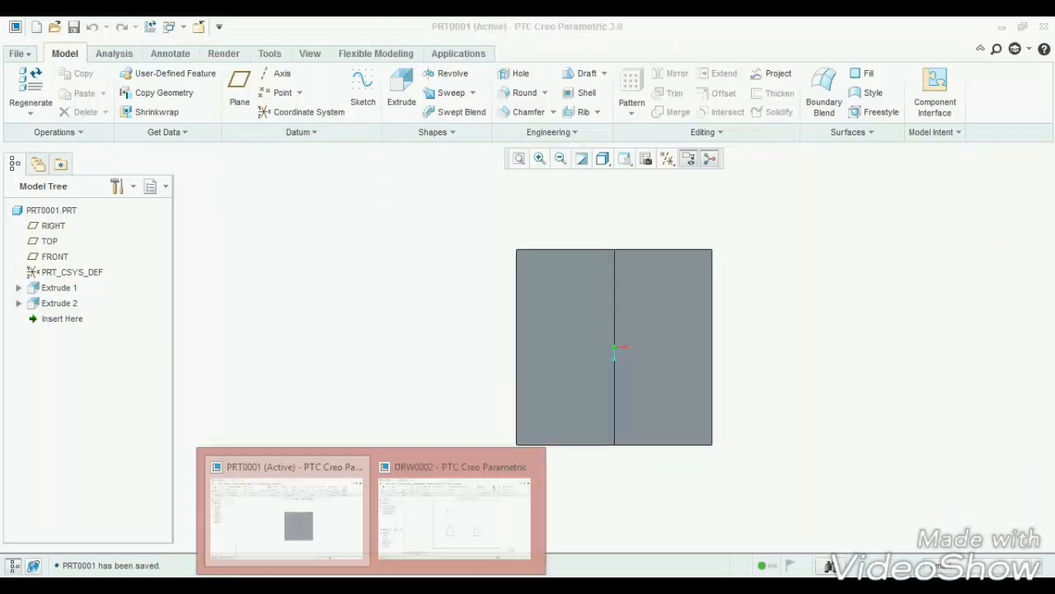
left_click(392, 509)
left_click(481, 404)
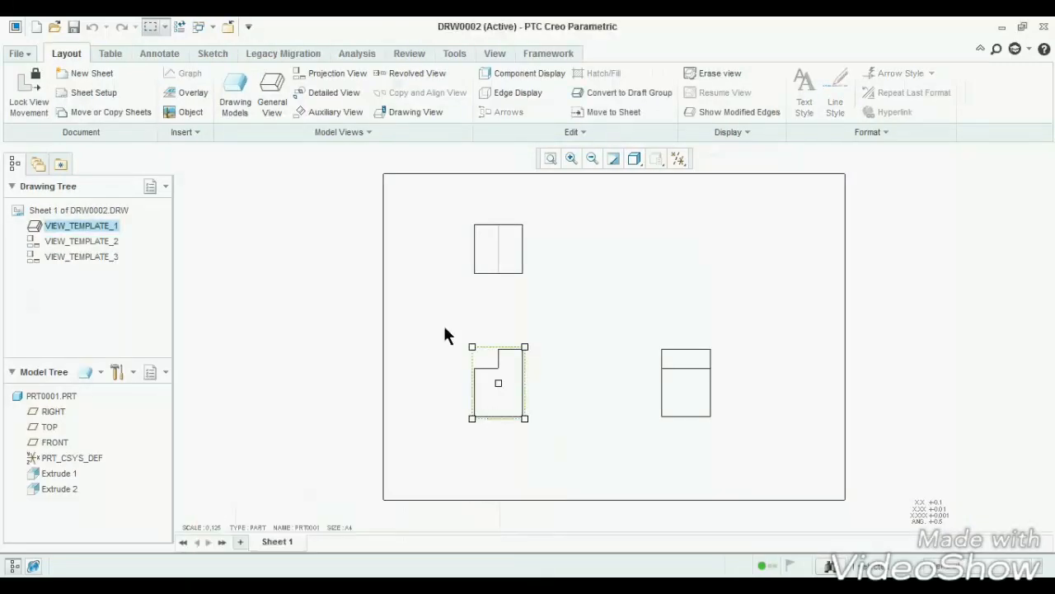
scroll(486, 441, "up", 3)
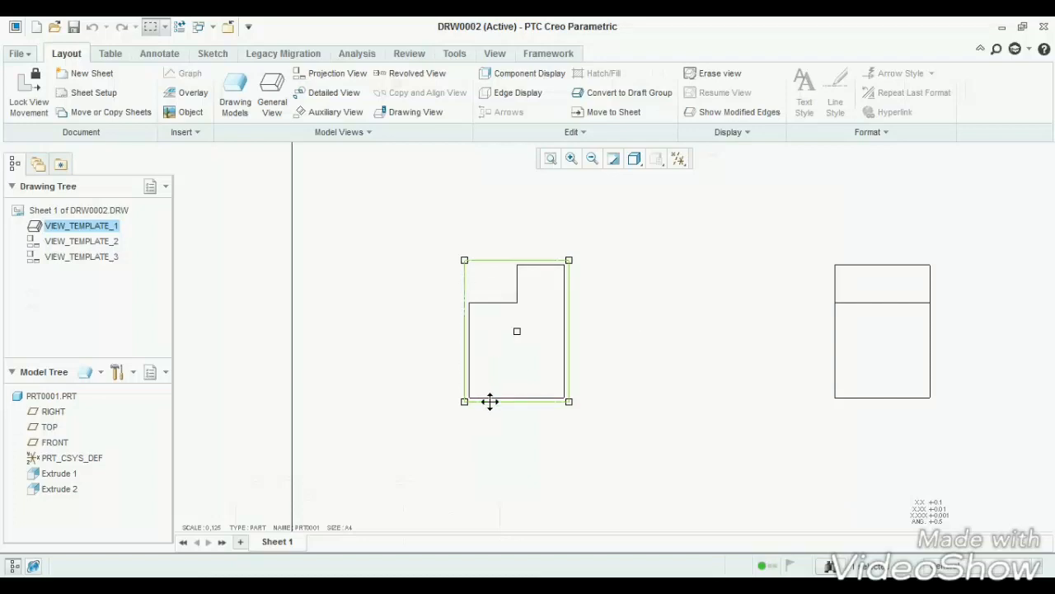
Switch to the PRT0001 part window and orient the model to its FRONT view
mouse_move(412, 577)
left_click(276, 547)
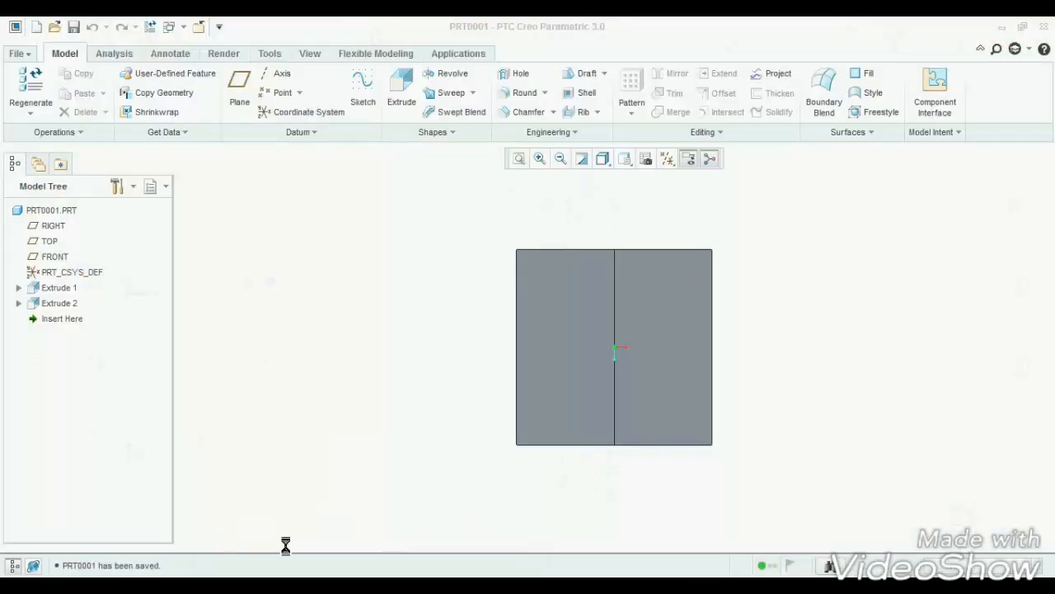
left_click(624, 159)
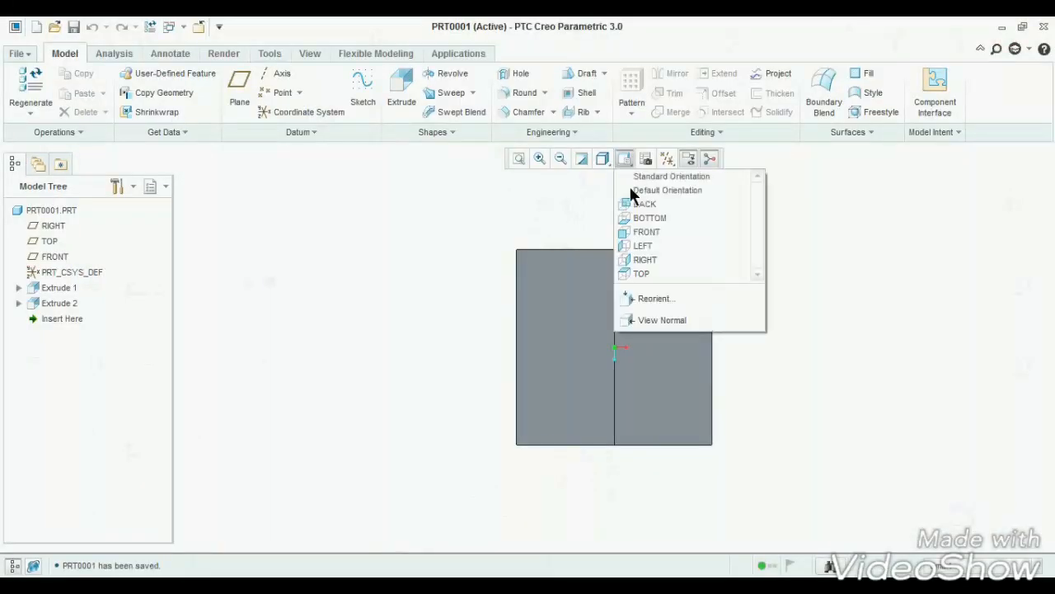
left_click(655, 247)
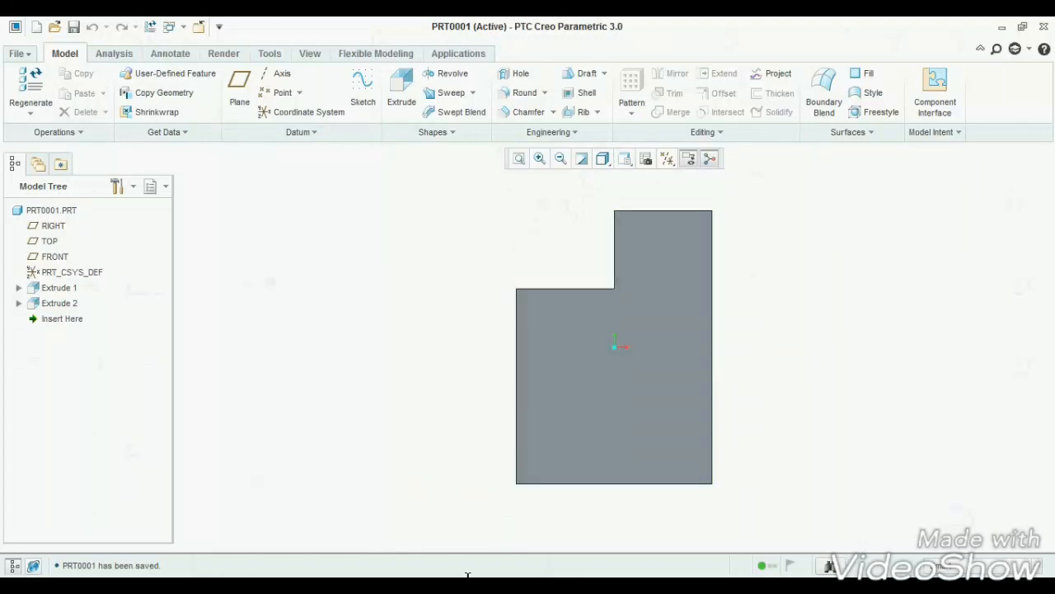
Switch to the DRW0002 drawing and examine all three views on the whole sheet
mouse_move(371, 577)
left_click(459, 528)
scroll(513, 400, "up", 3)
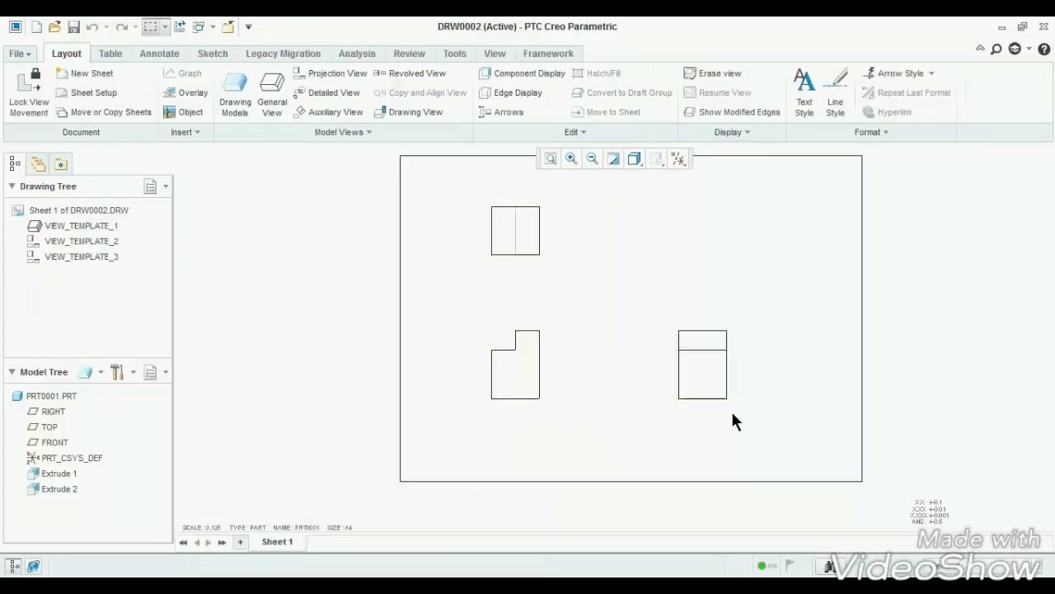
Return to the PRT0001 part window and orient the model to its RIGHT view
mouse_move(412, 548)
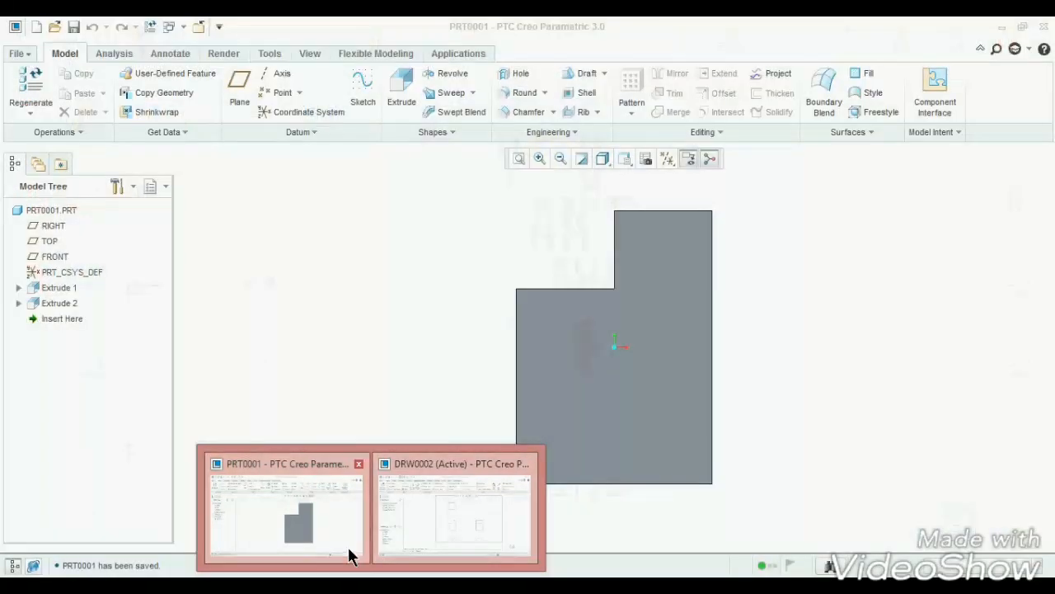
left_click(350, 548)
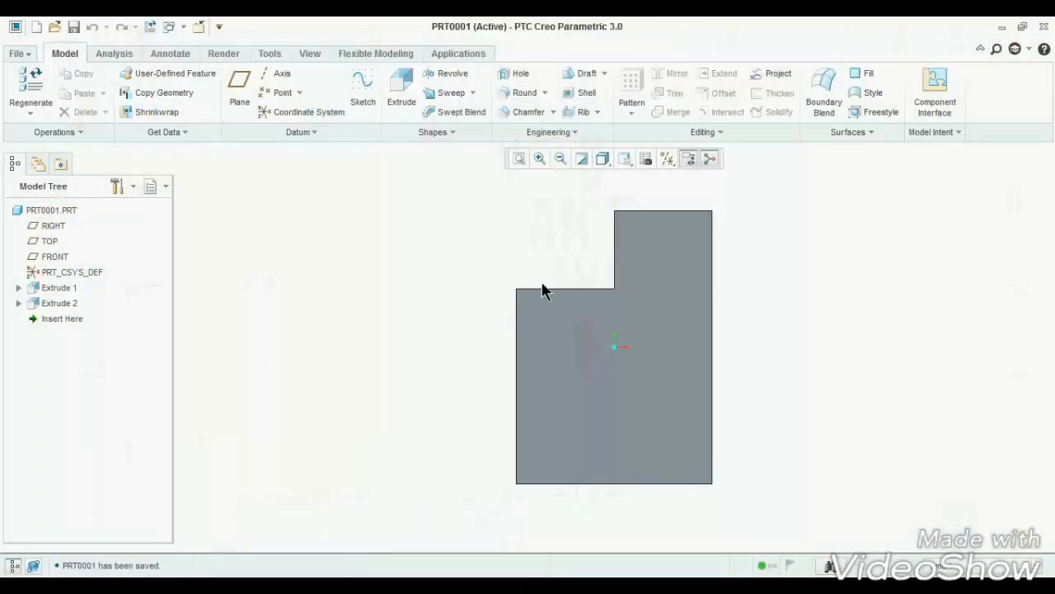
left_click(624, 159)
left_click(652, 259)
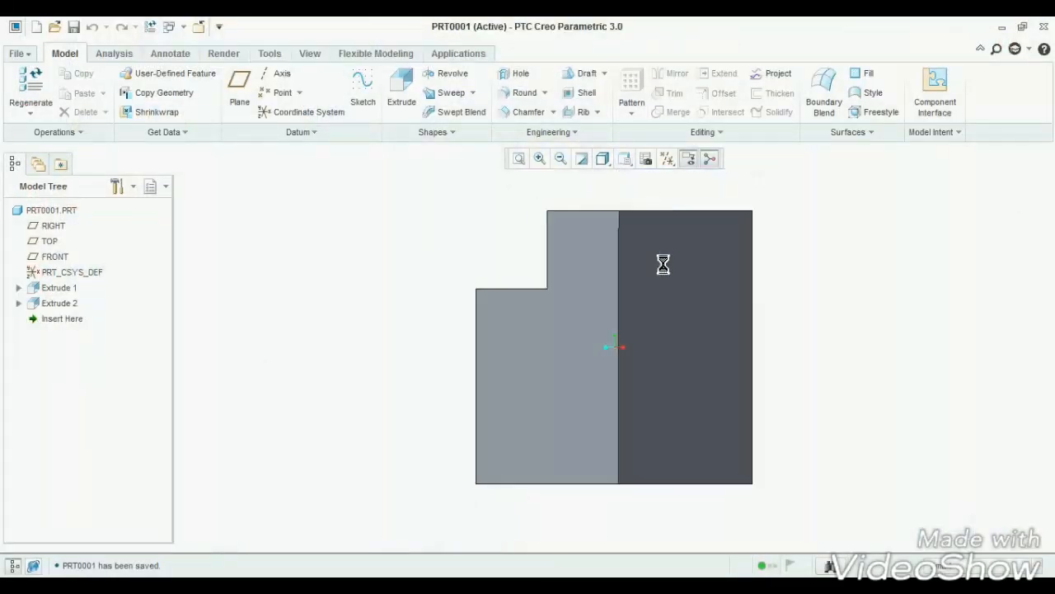
Inspect the stepped block in 3D and orient it to its LEFT view
middle_click_drag(486, 458, 531, 511)
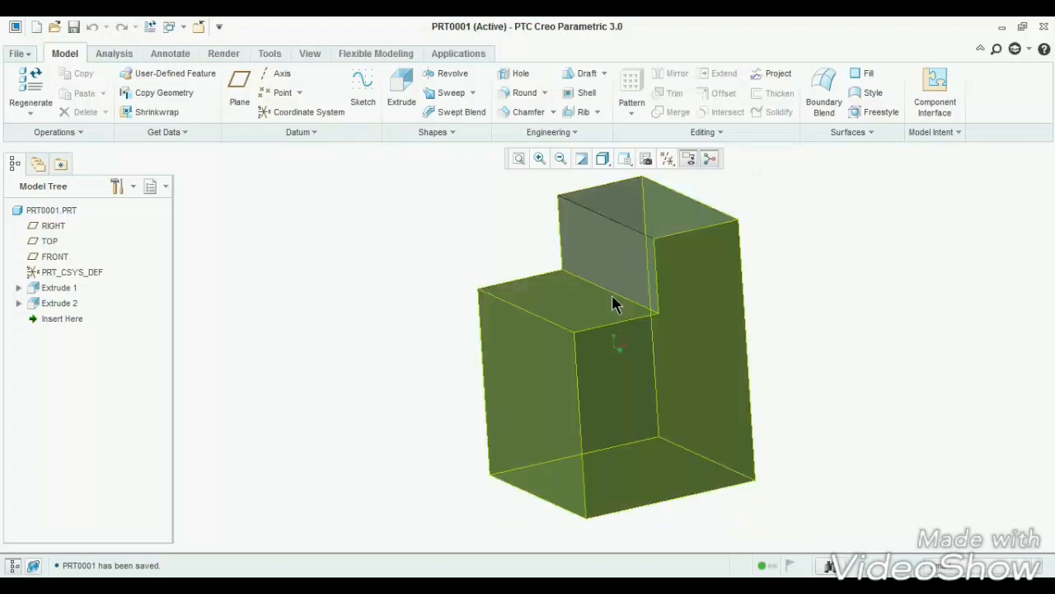
left_click(642, 160)
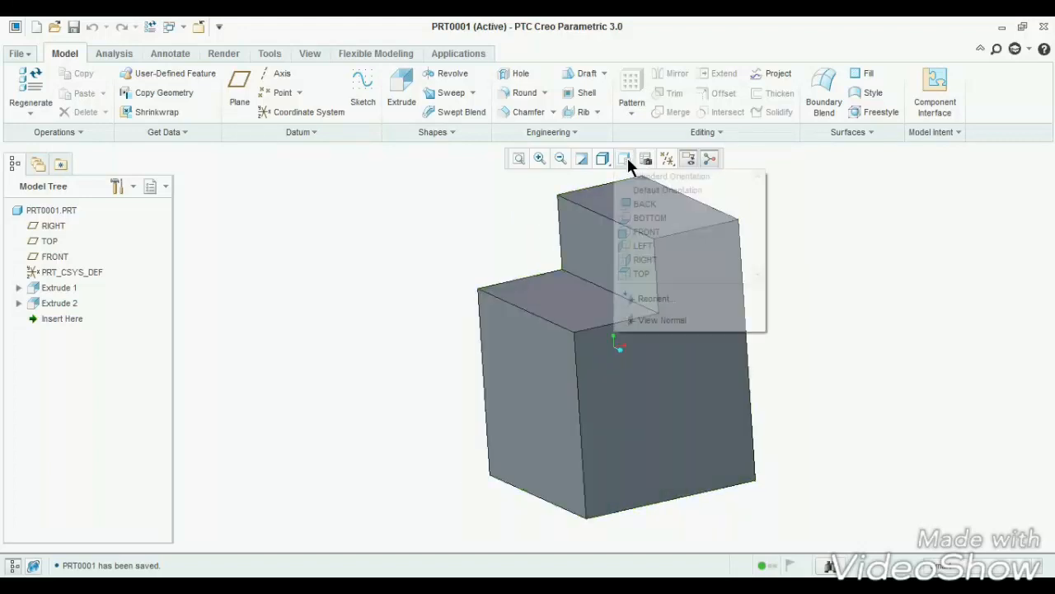
left_click(659, 258)
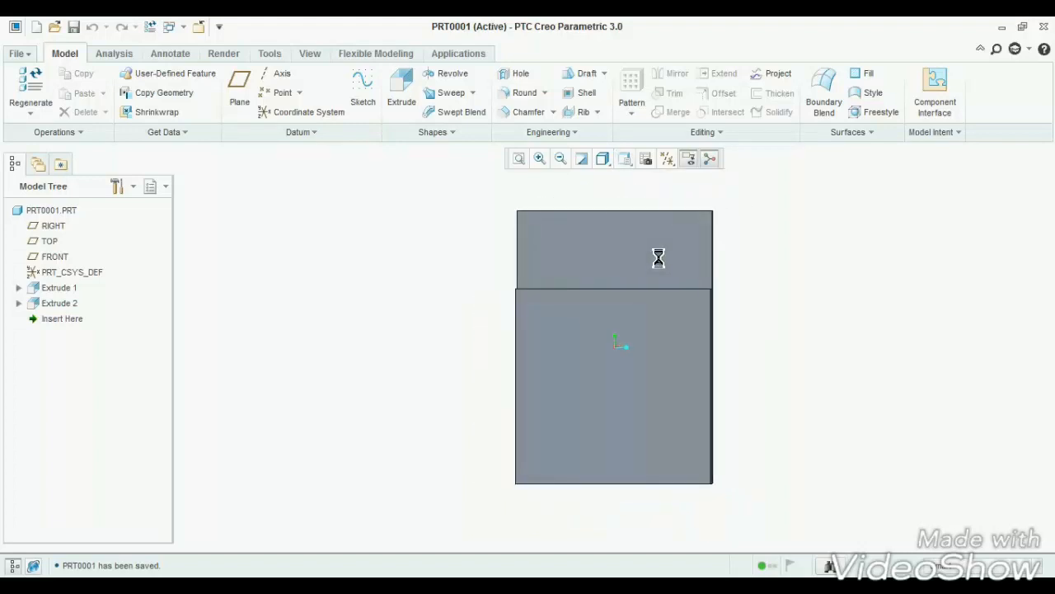
Switch to the DRW0002 drawing and close its window
left_click(445, 498)
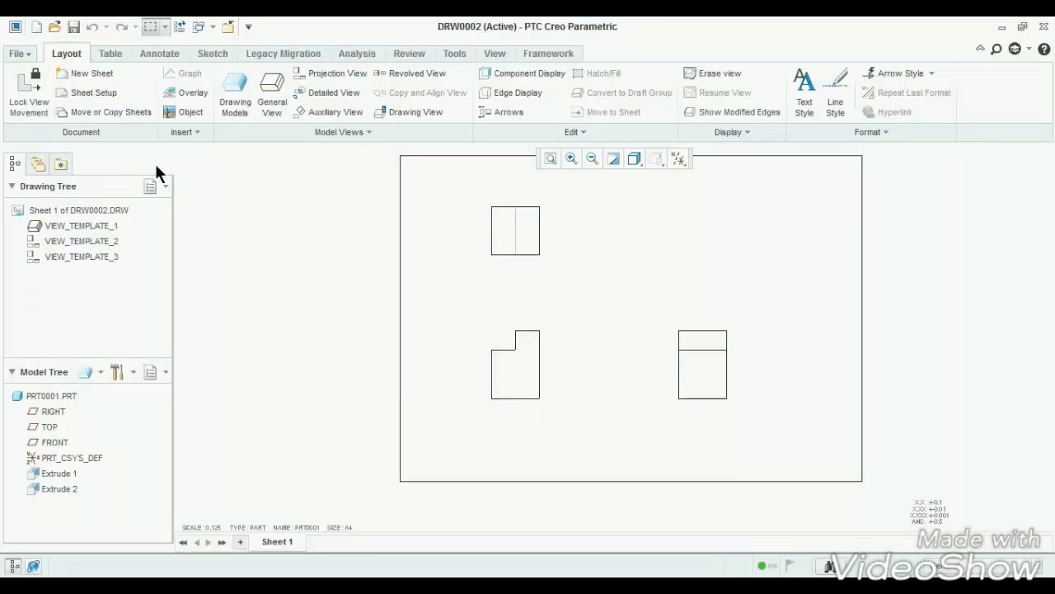
left_click(228, 29)
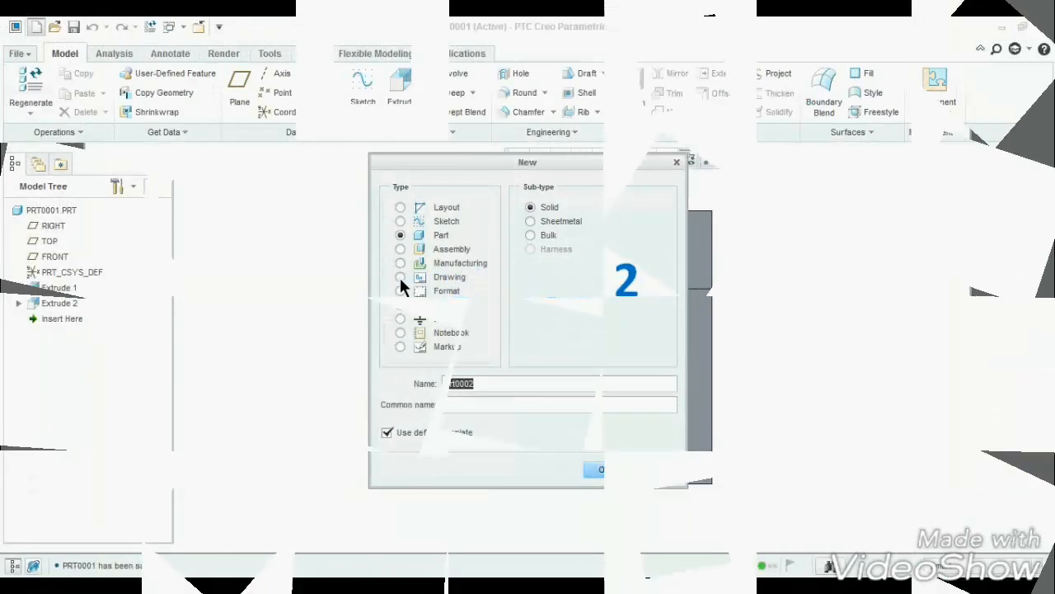
Create an empty A4 landscape drawing named drw0003 of PRT0001.PRT without the default template, and maximize its window
left_click(400, 277)
left_click(387, 432)
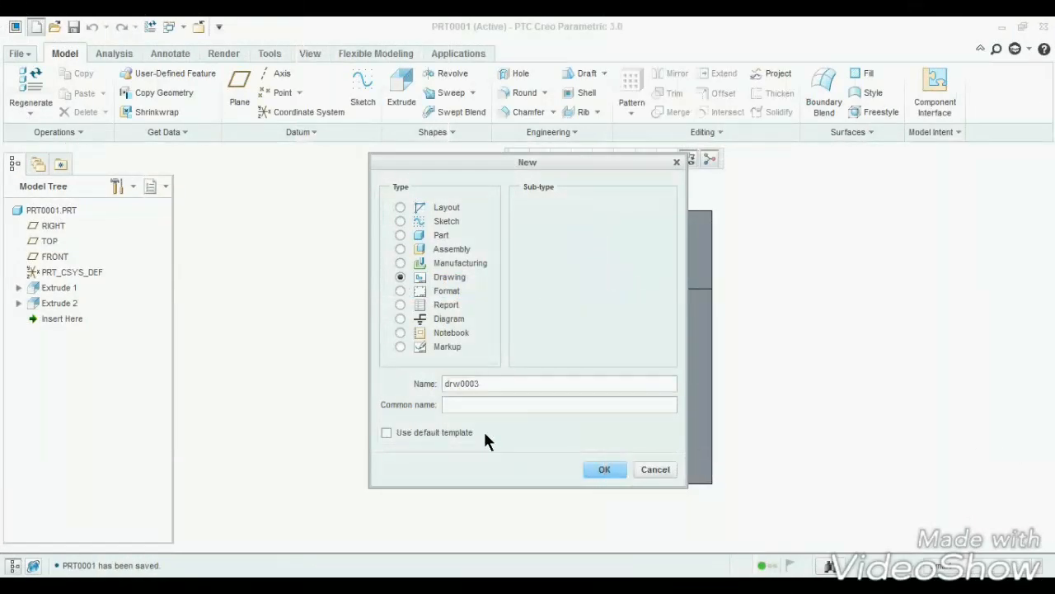
left_click(607, 470)
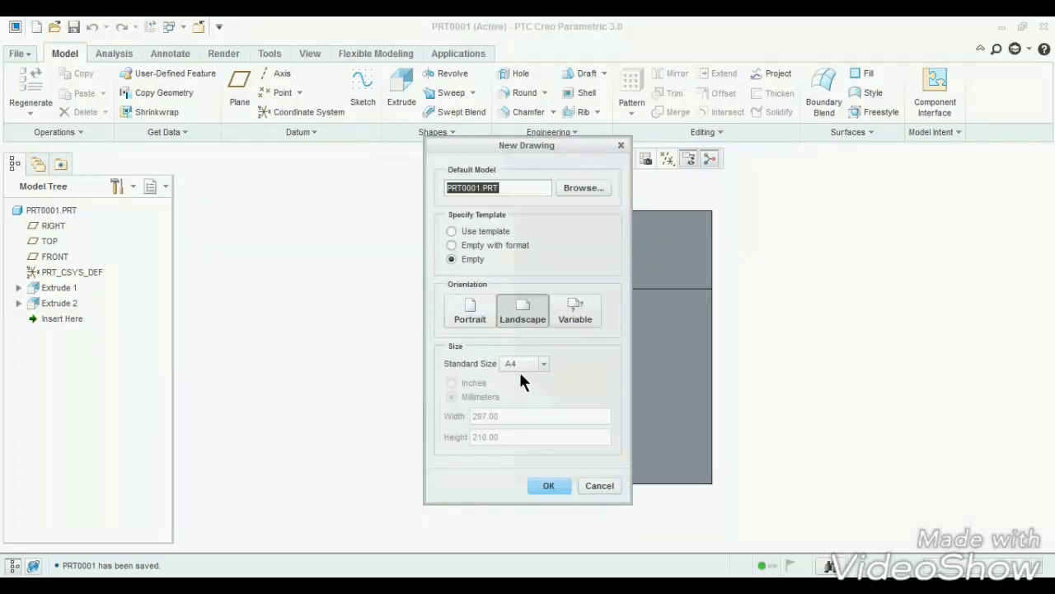
left_click(548, 486)
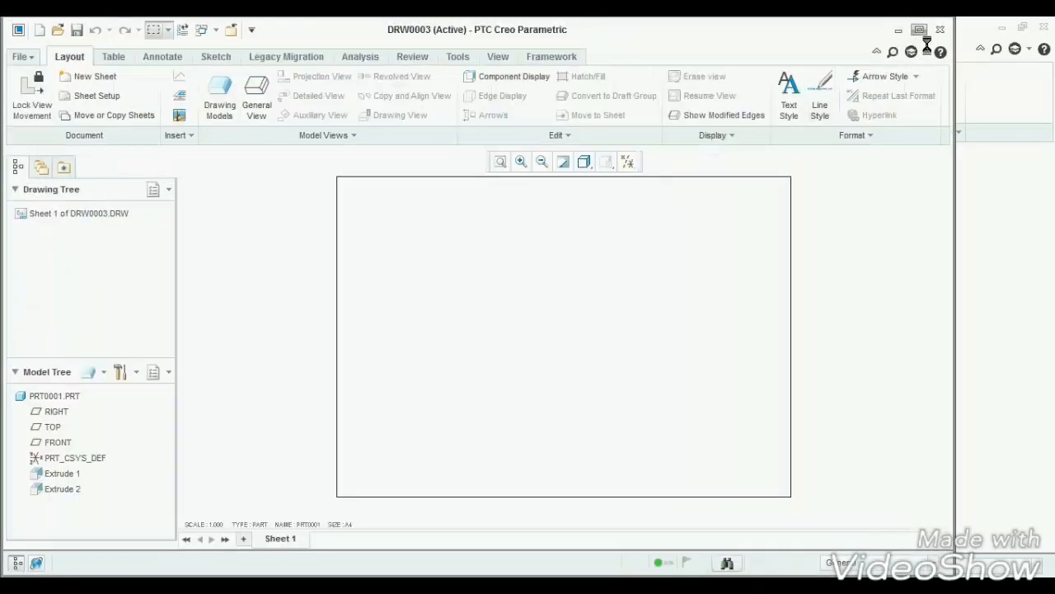
left_click(919, 29)
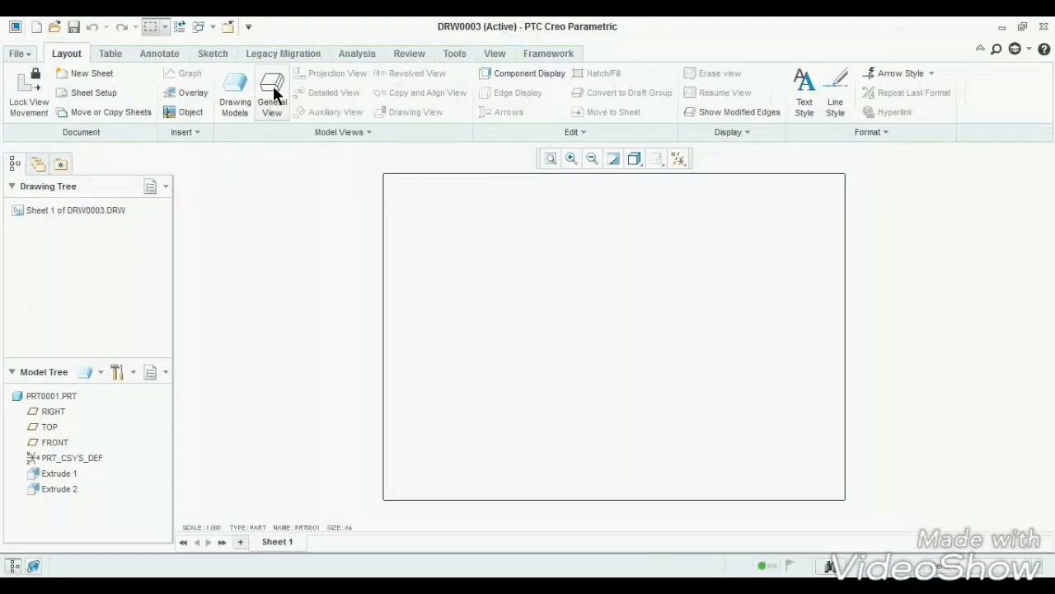
Try to add prt0001.prt from My Documents as a drawing model, previewing the file before opening it
left_click(233, 106)
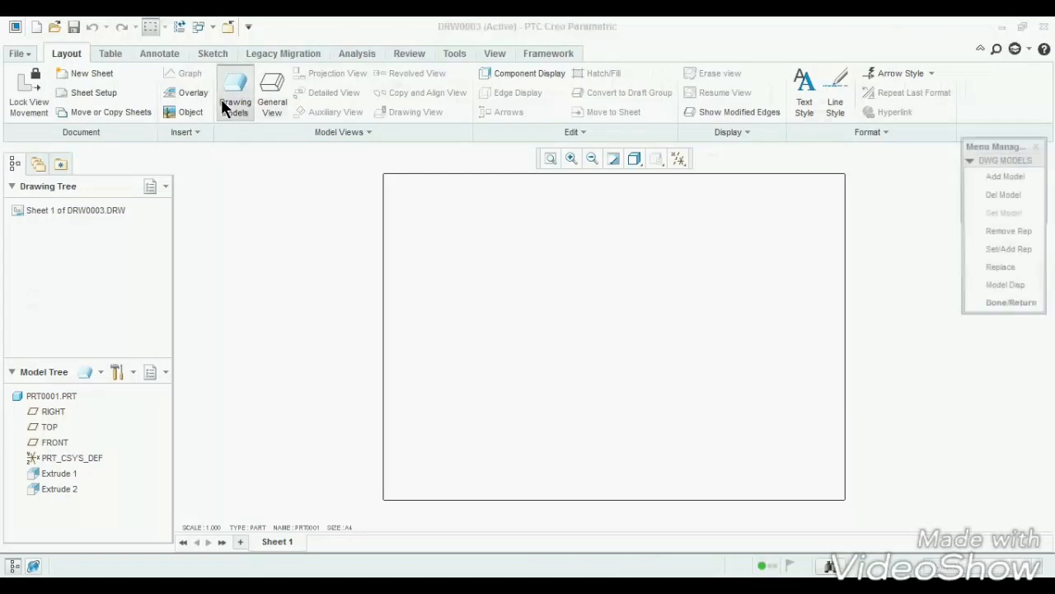
left_click(985, 175)
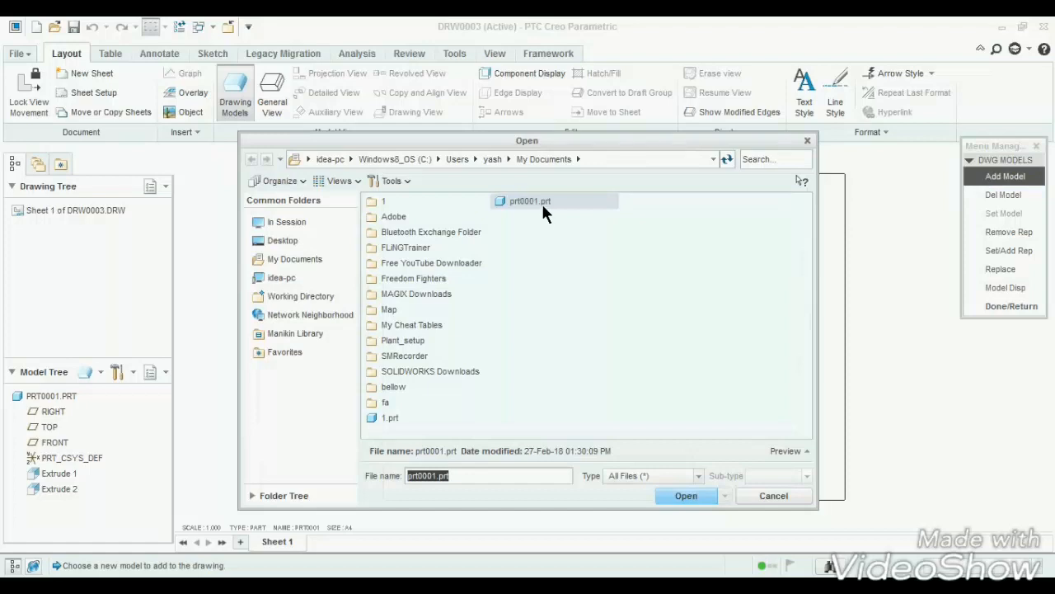
left_click(542, 206)
left_click(784, 451)
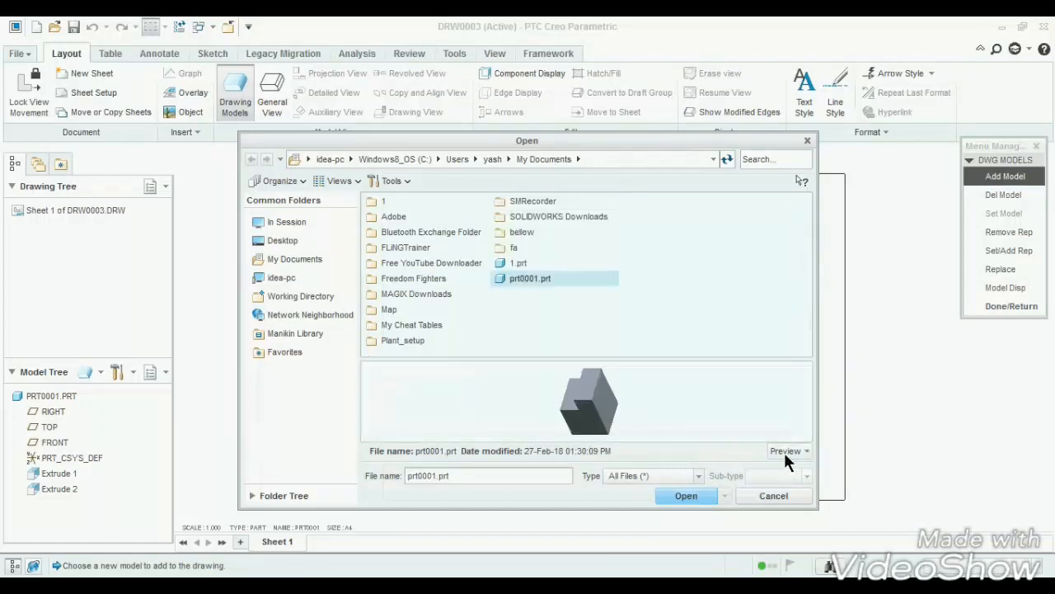
left_click(681, 496)
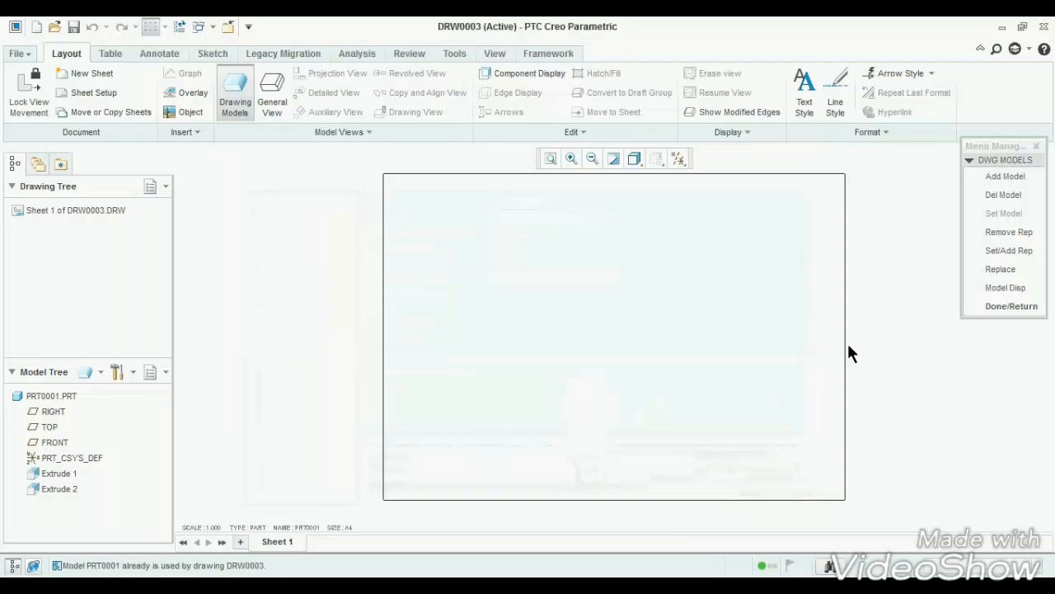
left_click(986, 307)
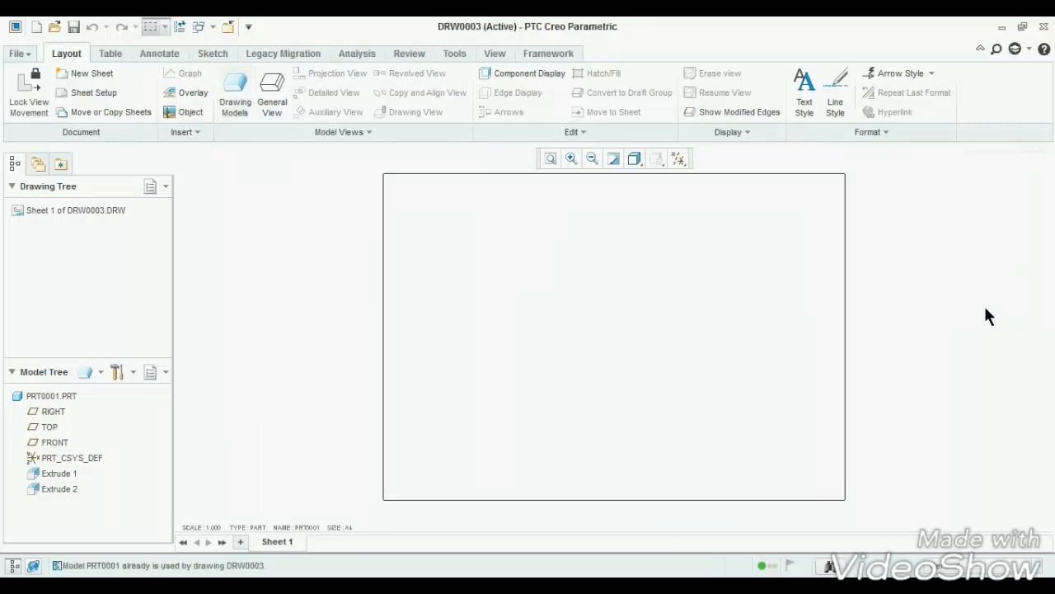
Place a general view with the DEFAULT ALL combined state in the upper-left area of the sheet
left_click(264, 97)
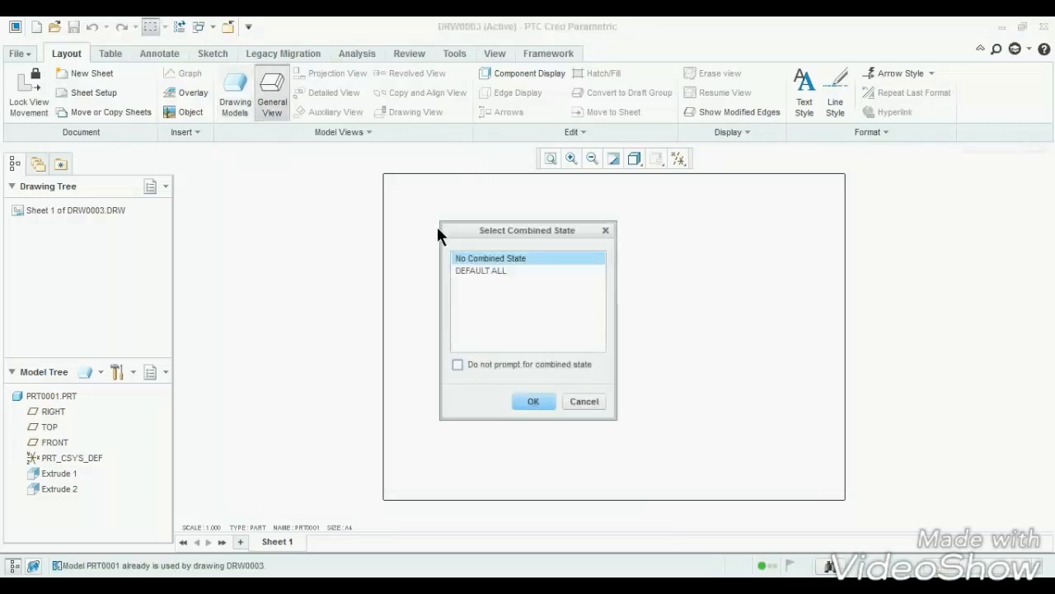
left_click(460, 271)
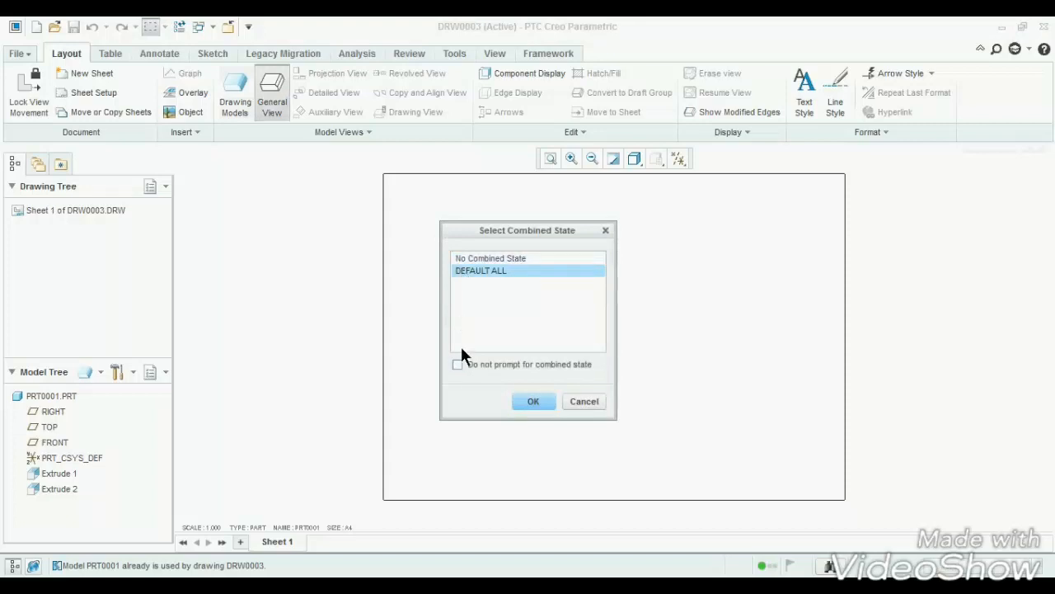
left_click(527, 400)
left_click(497, 264)
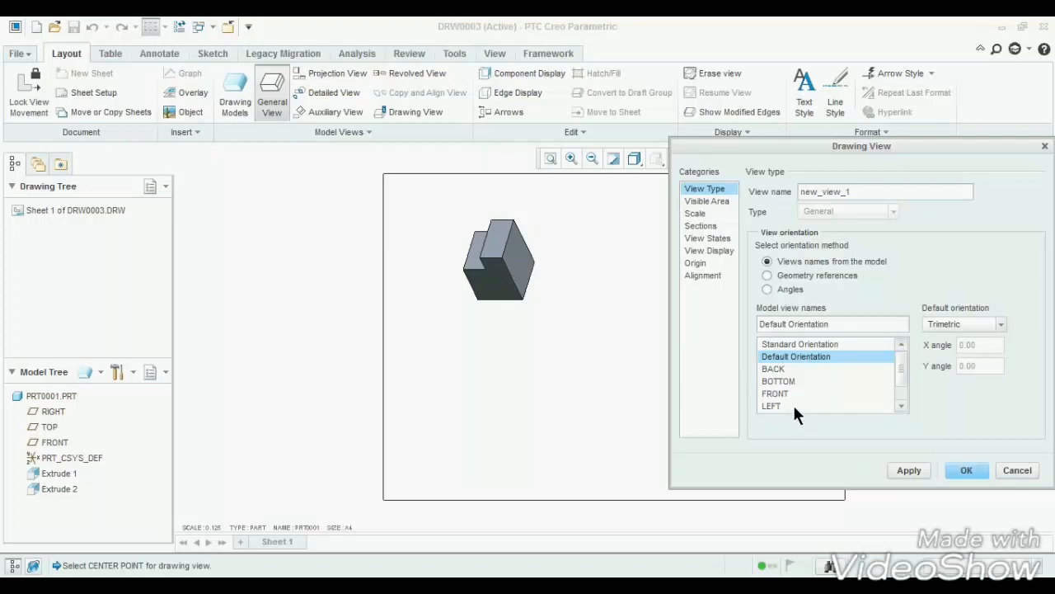
Orient the new general view to the model's TOP view, apply it and close the view settings
scroll(799, 417, "down", 1)
left_click_drag(809, 152, 709, 144)
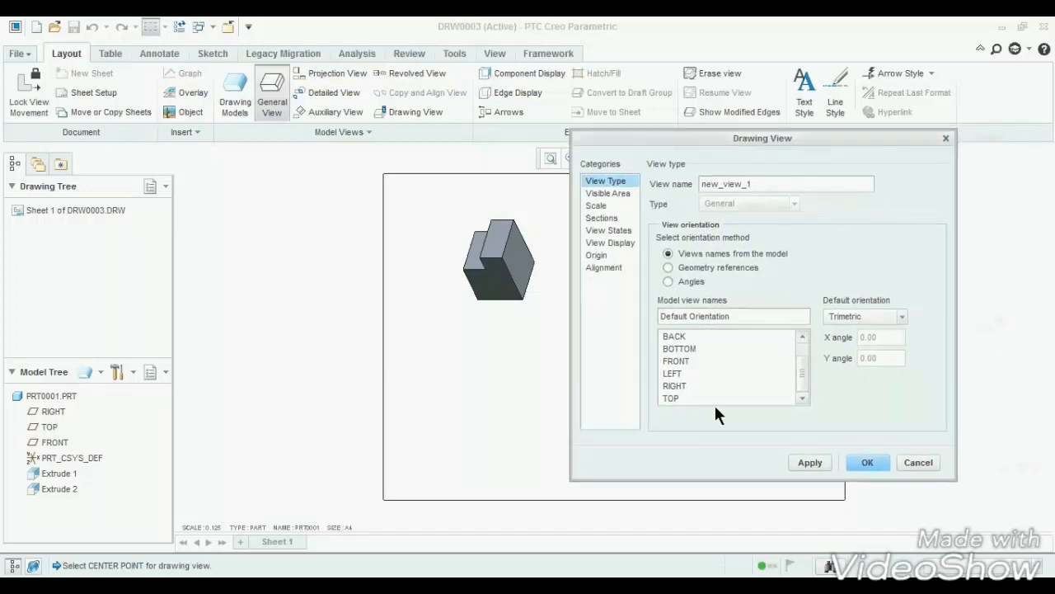
scroll(686, 402, "up", 1)
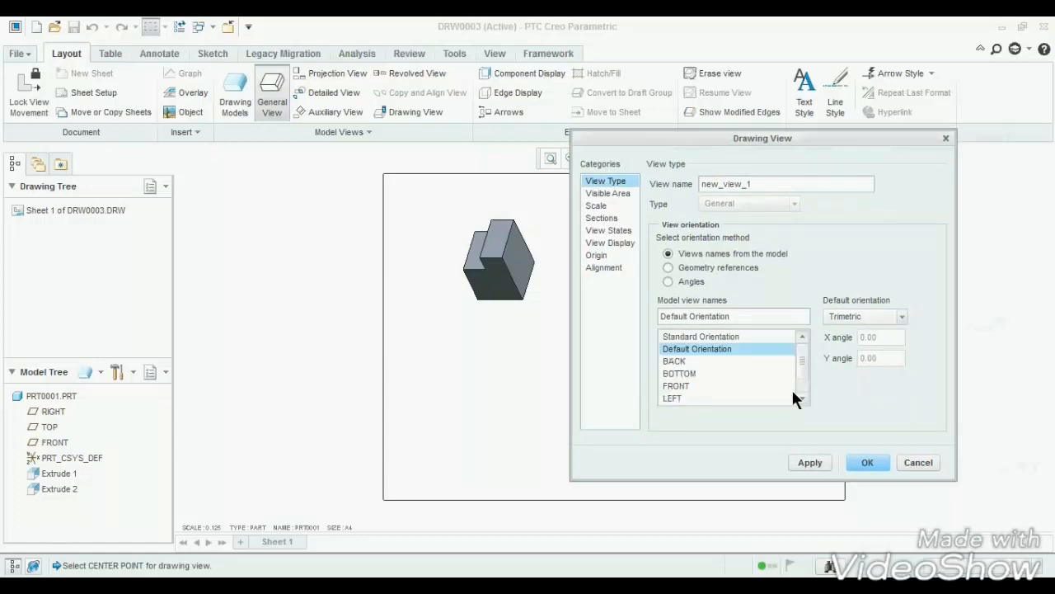
left_click(685, 400)
left_click_drag(800, 383, 803, 389)
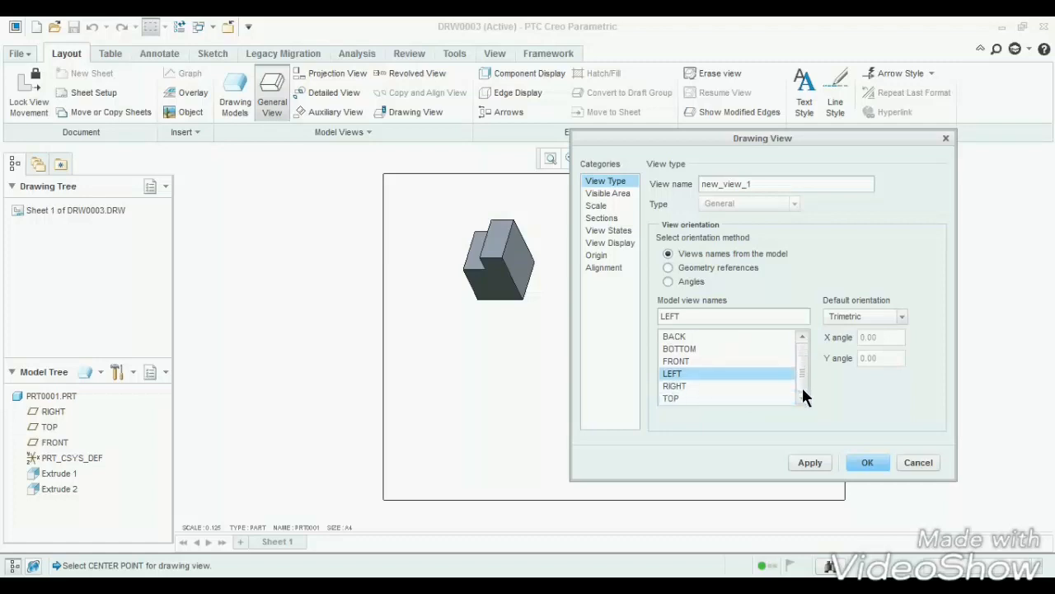
left_click(673, 398)
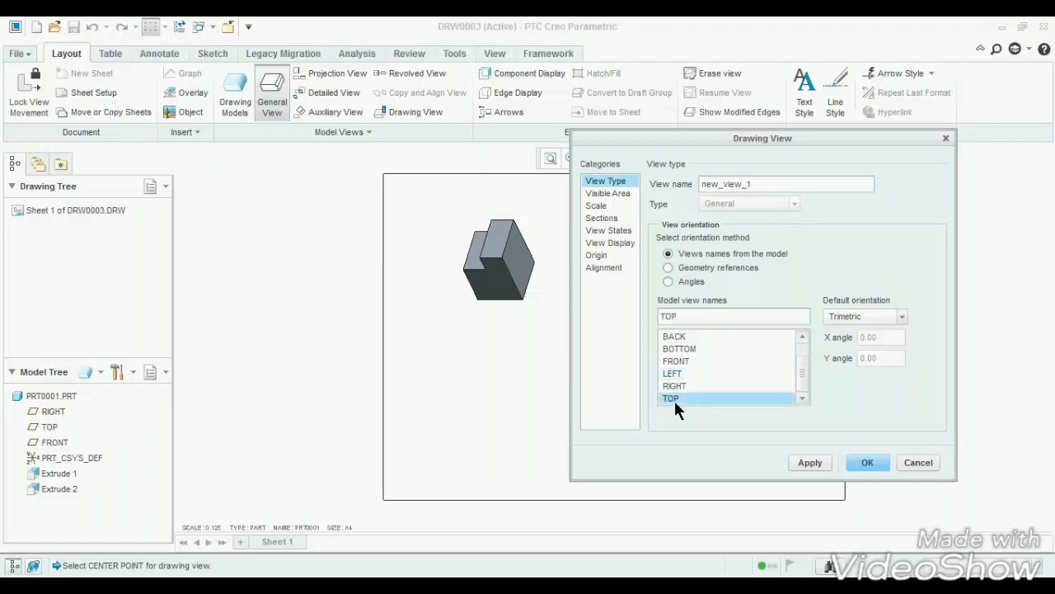
left_click(811, 463)
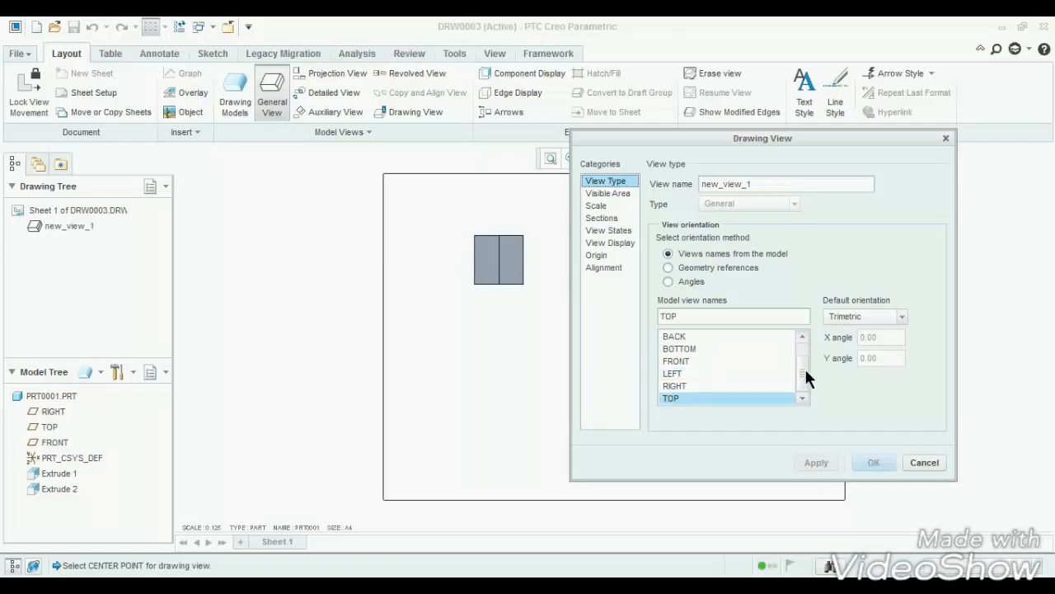
left_click_drag(798, 368, 798, 360)
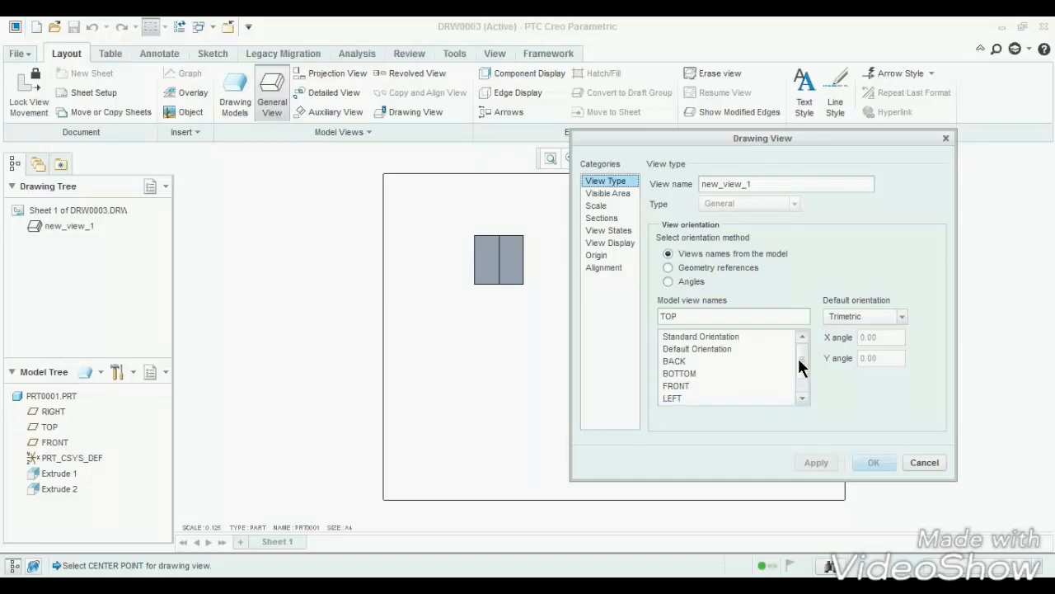
left_click(910, 462)
left_click(614, 404)
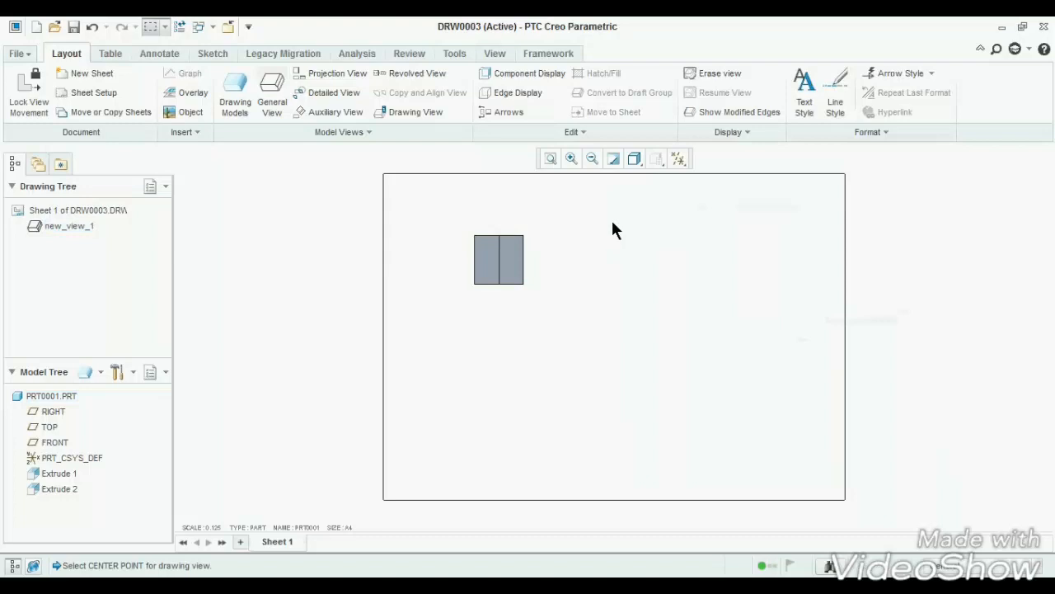
Change the drawing's display style to Hidden Line and refresh the top view's display
left_click(638, 153)
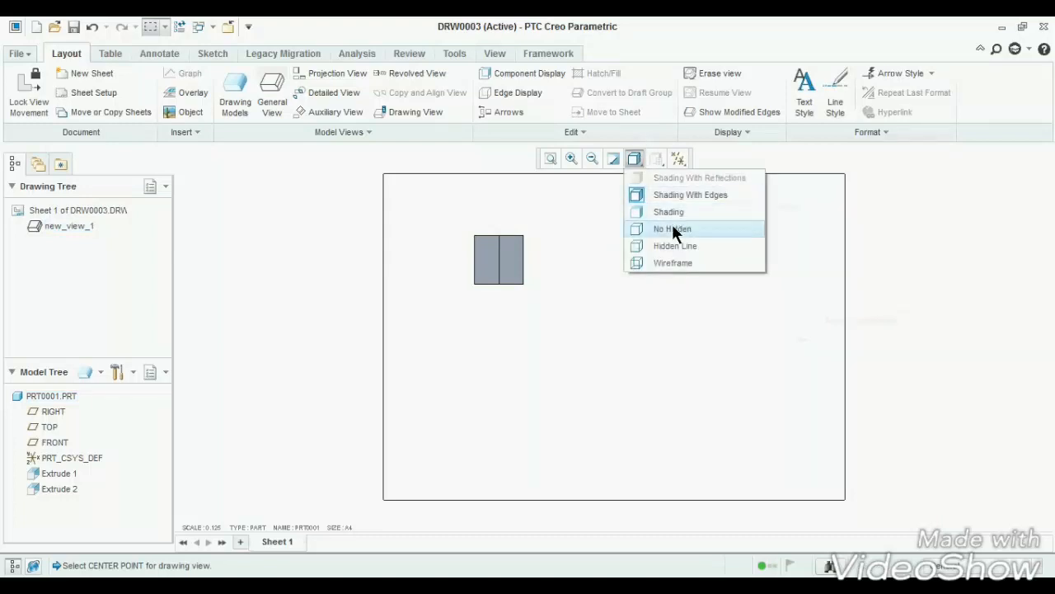
left_click(671, 246)
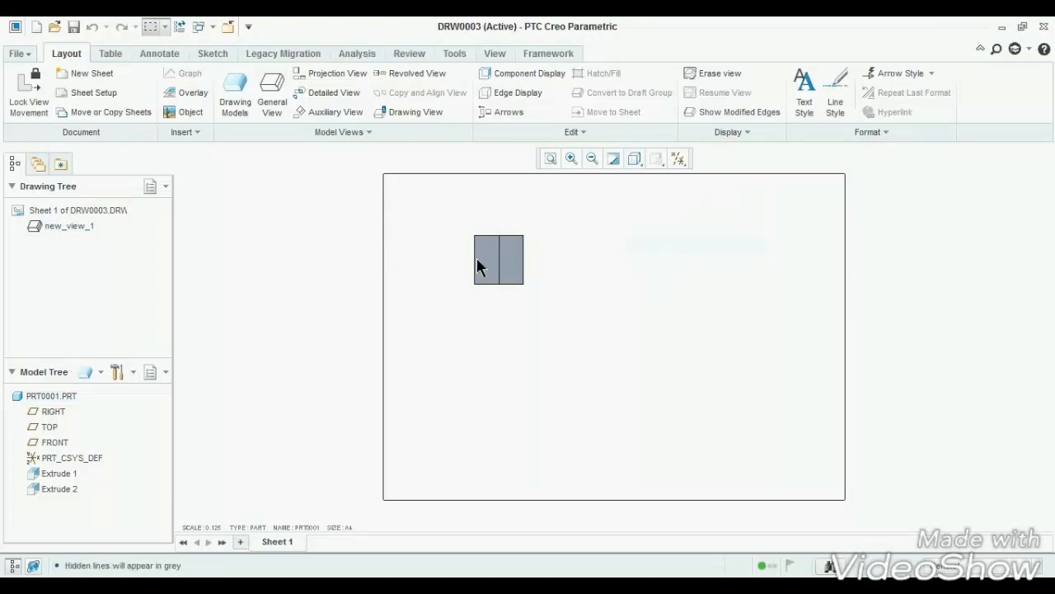
scroll(482, 259, "down", 3)
scroll(483, 258, "up", 4)
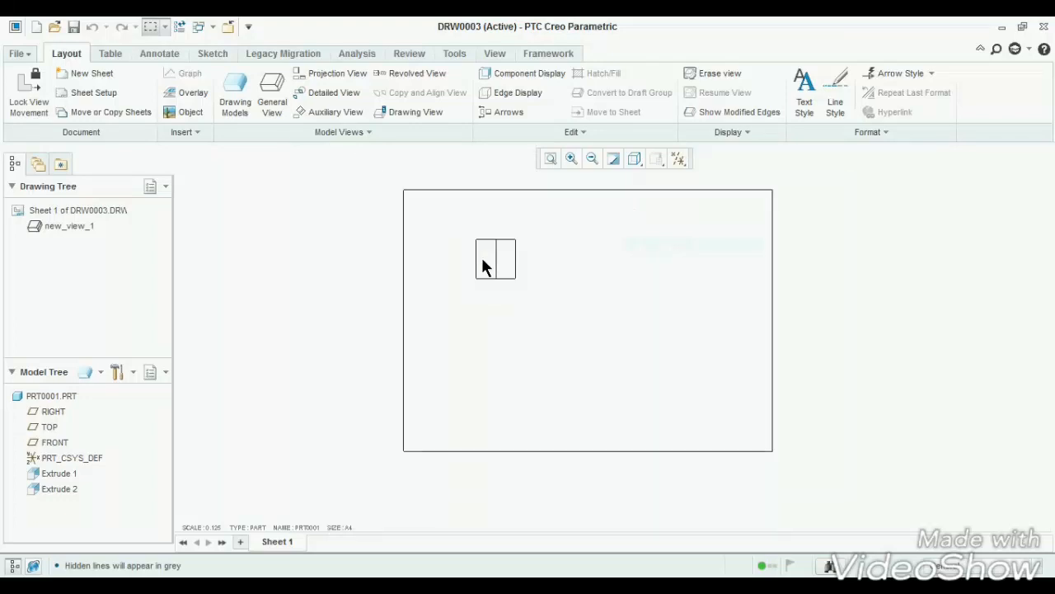
Set the drawing's sheet scale to 0.25
double_click(484, 260)
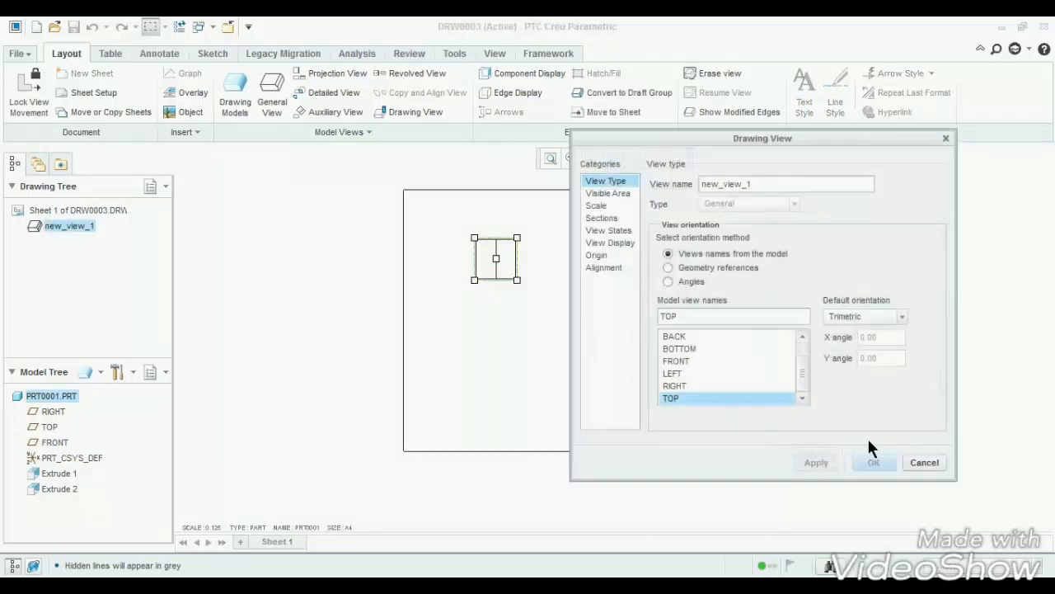
left_click(908, 462)
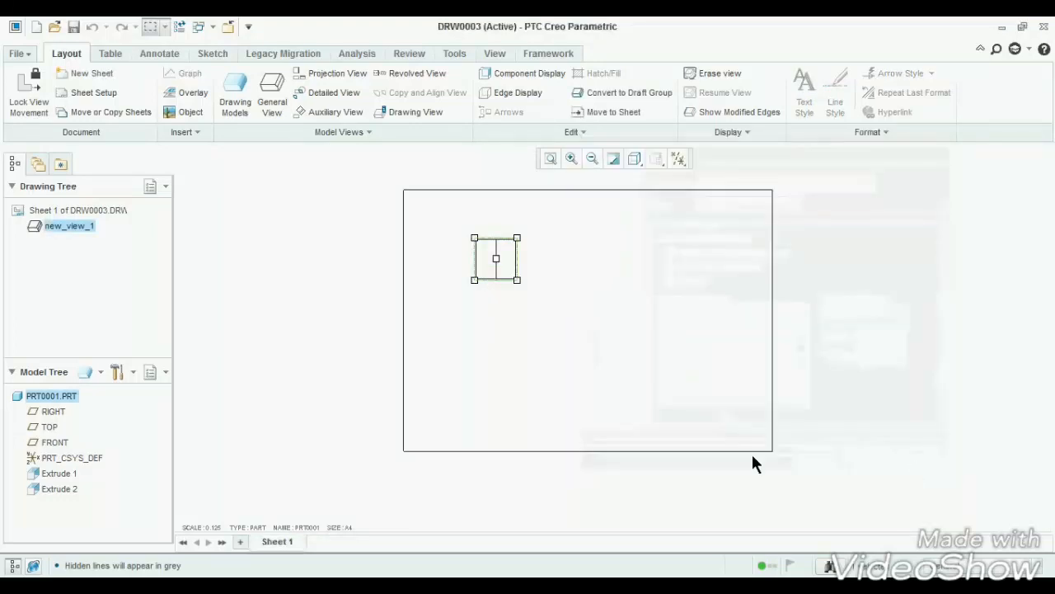
left_click(215, 526)
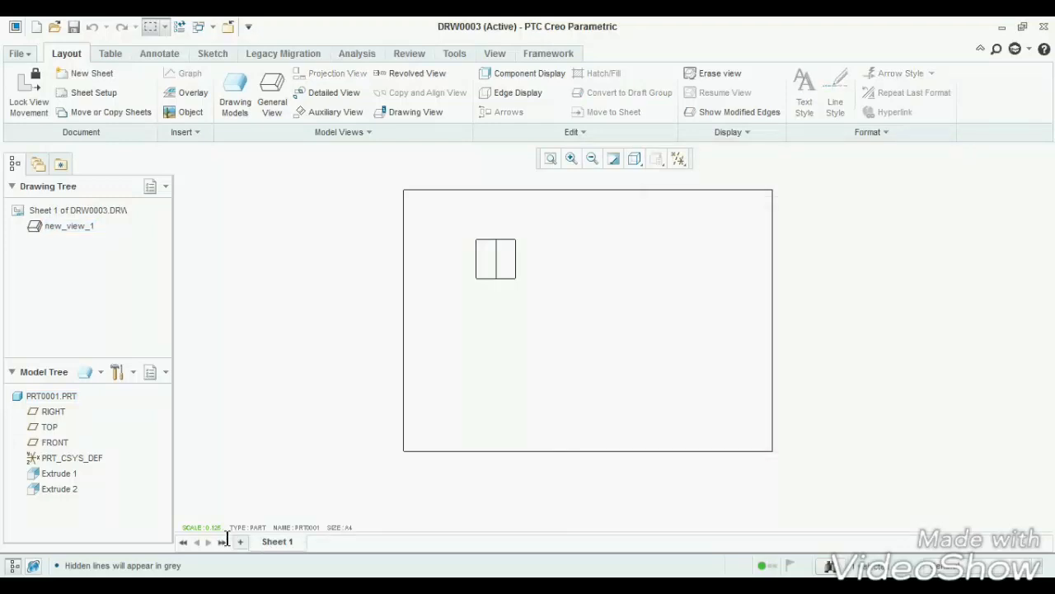
double_click(216, 527)
key("BackSpace")
type(".25")
key("Return")
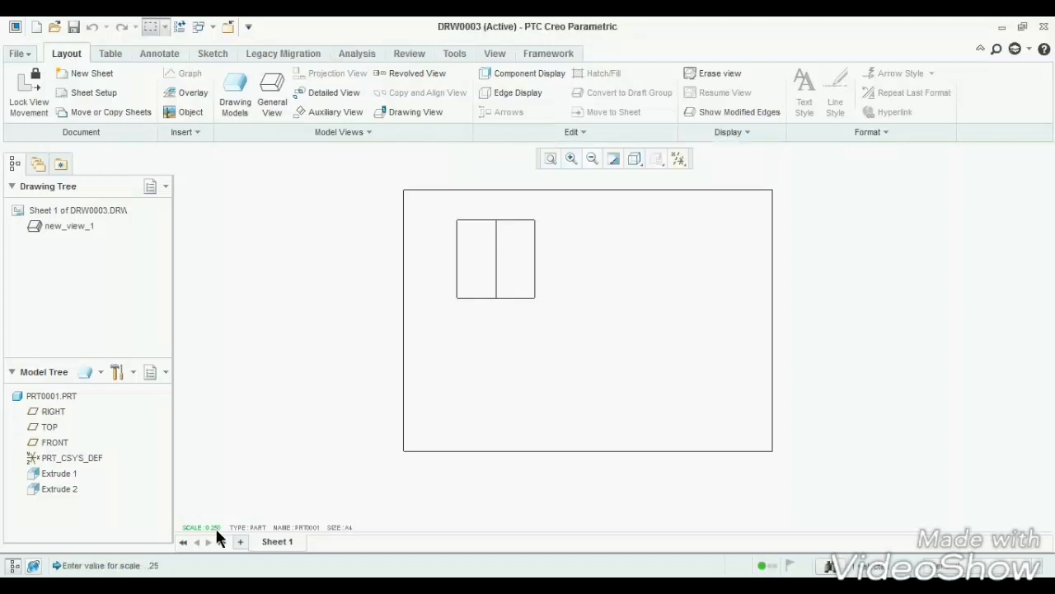
Place a projection view of the stepped profile directly below the top view
left_click(316, 72)
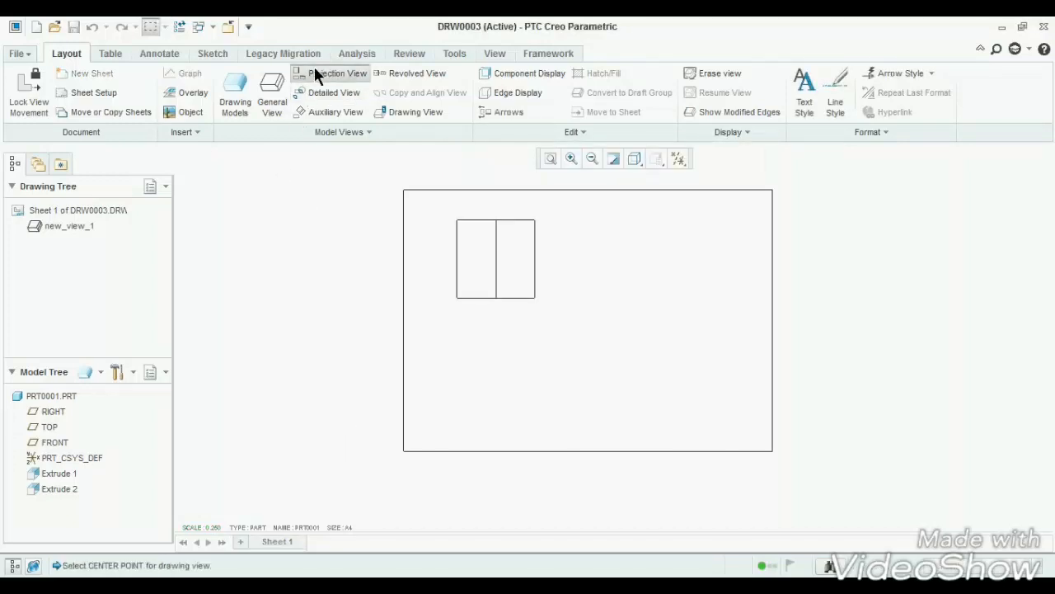
left_click(507, 383)
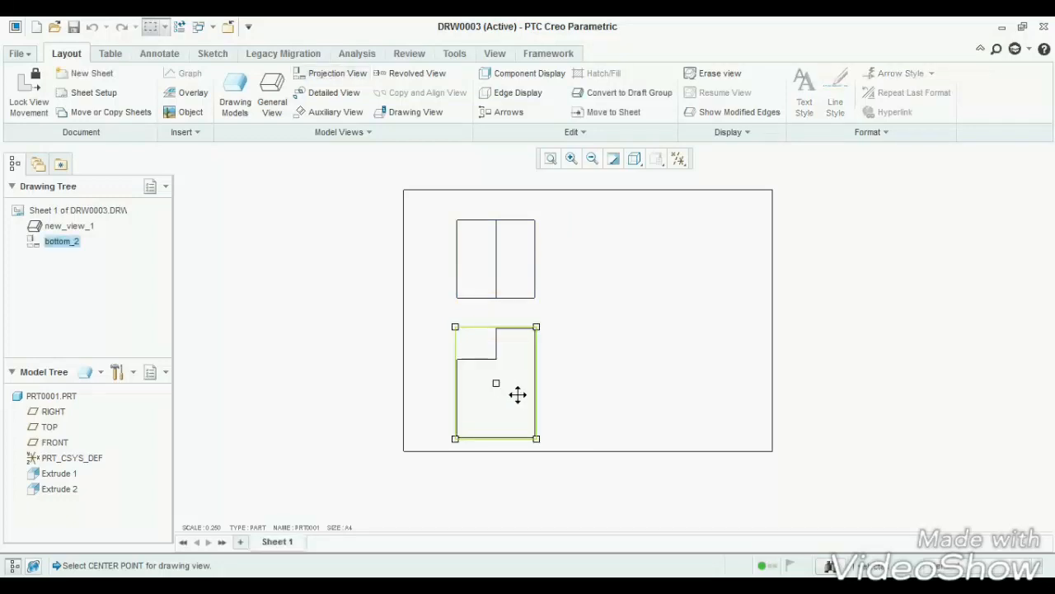
left_click(410, 290)
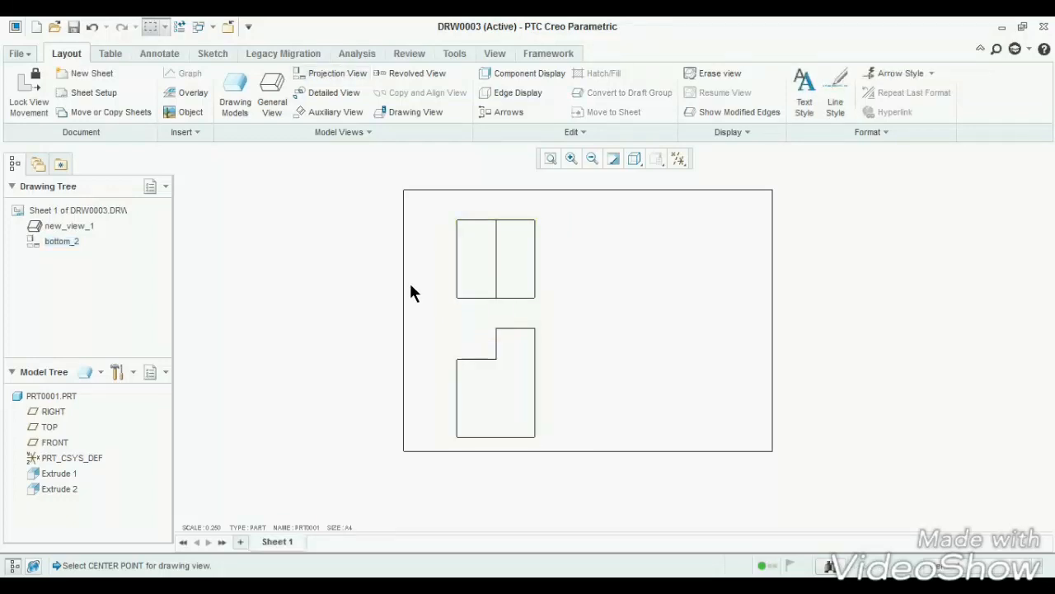
Project a side view from the top view and place it to the right, level with its parent
left_click(321, 79)
left_click(505, 254)
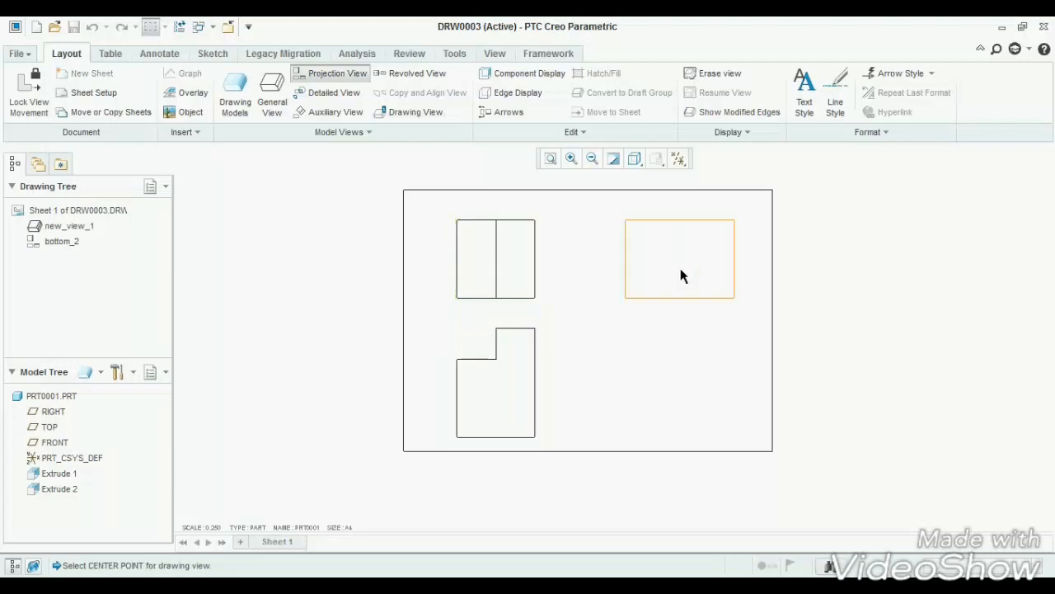
left_click(669, 286)
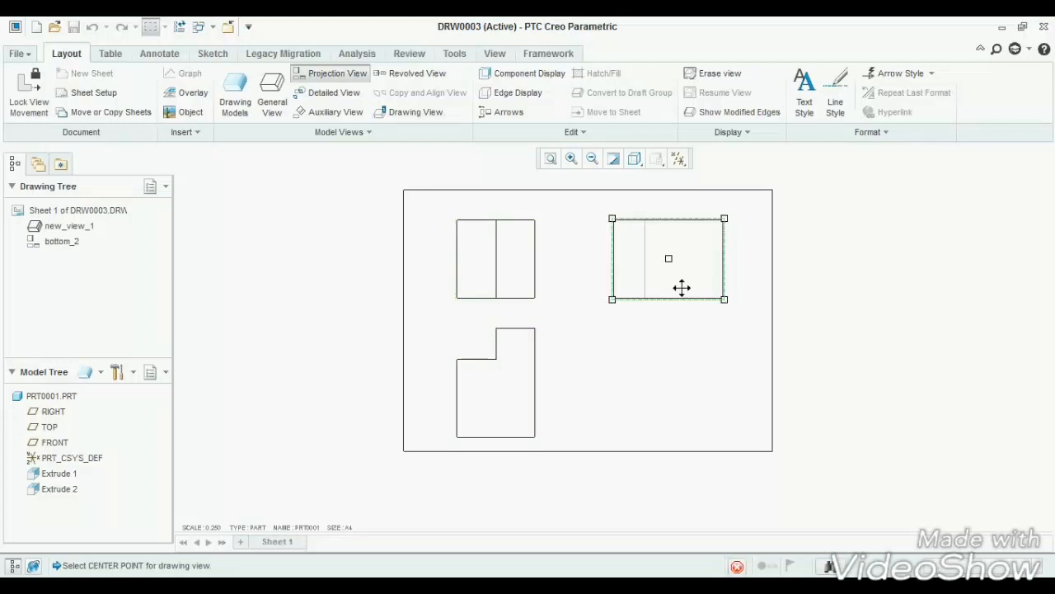
left_click(623, 367)
Place a general view in the sheet's lower-right area, apply the Default Orientation and close the view settings
left_click(282, 108)
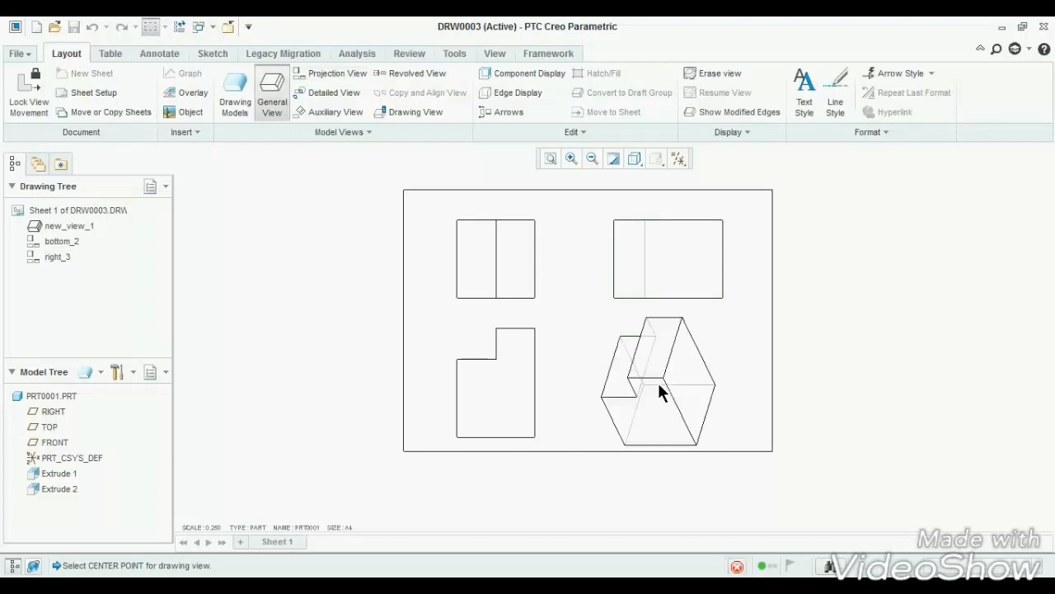
left_click(658, 380)
left_click(686, 348)
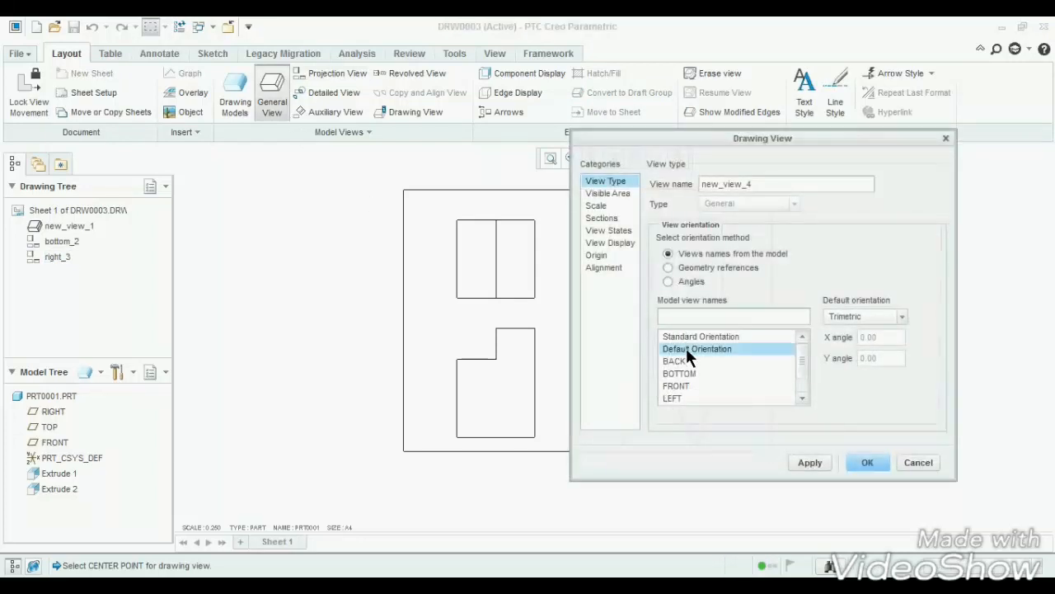
left_click(810, 463)
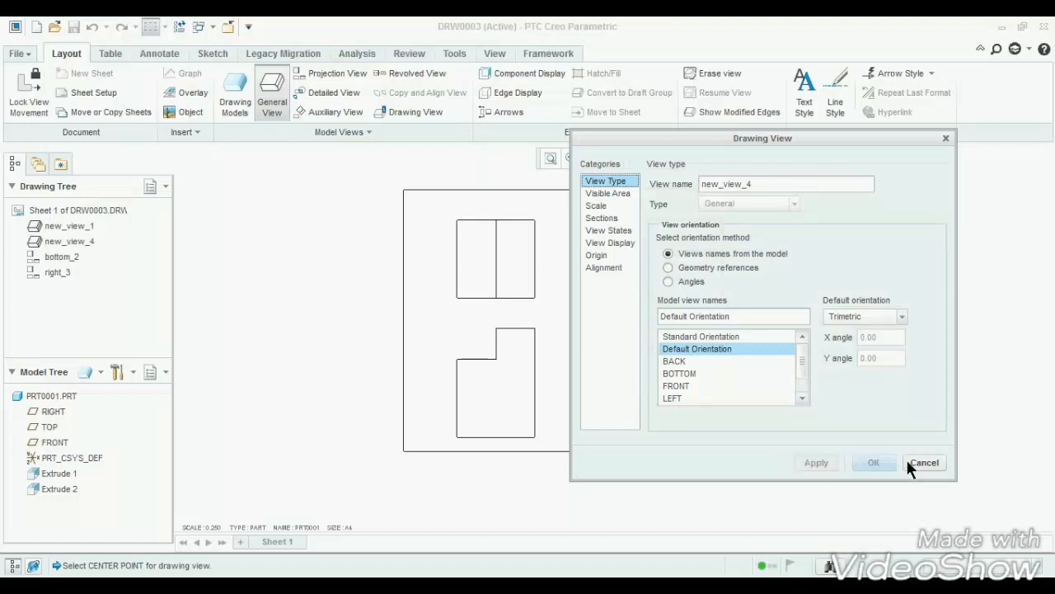
left_click(907, 458)
left_click(690, 468)
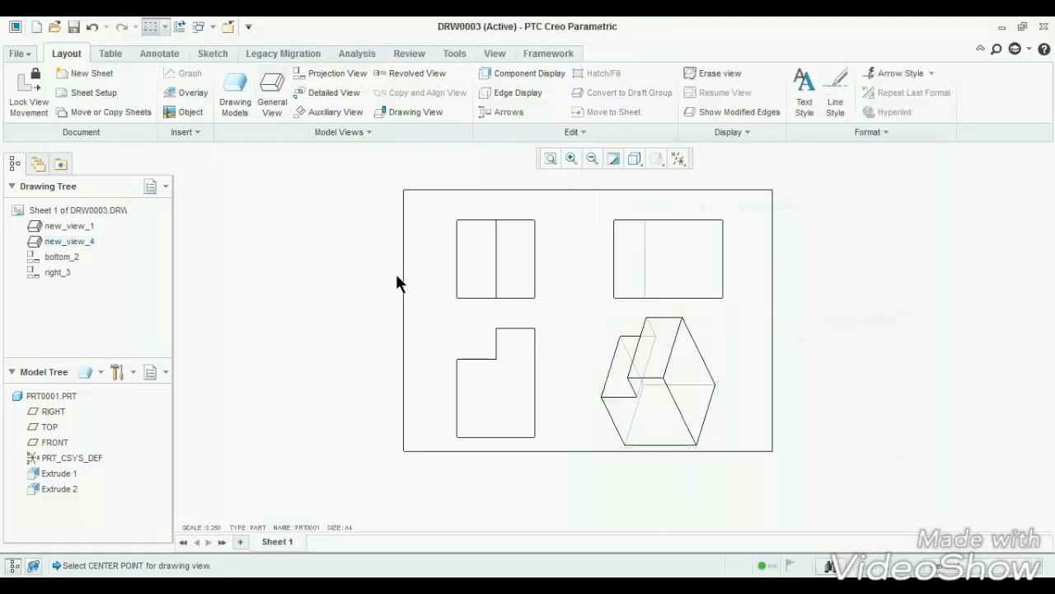
Dimension the left vertical edge of the top view, placing the dimension outside the view to its left
scroll(481, 270, "up", 2)
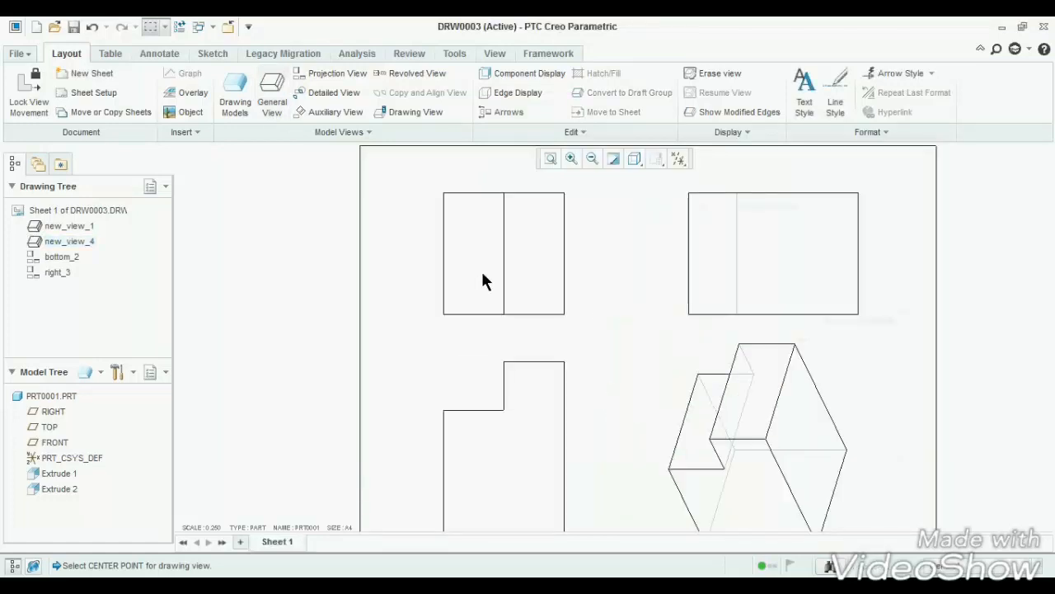
left_click(150, 51)
left_click(284, 74)
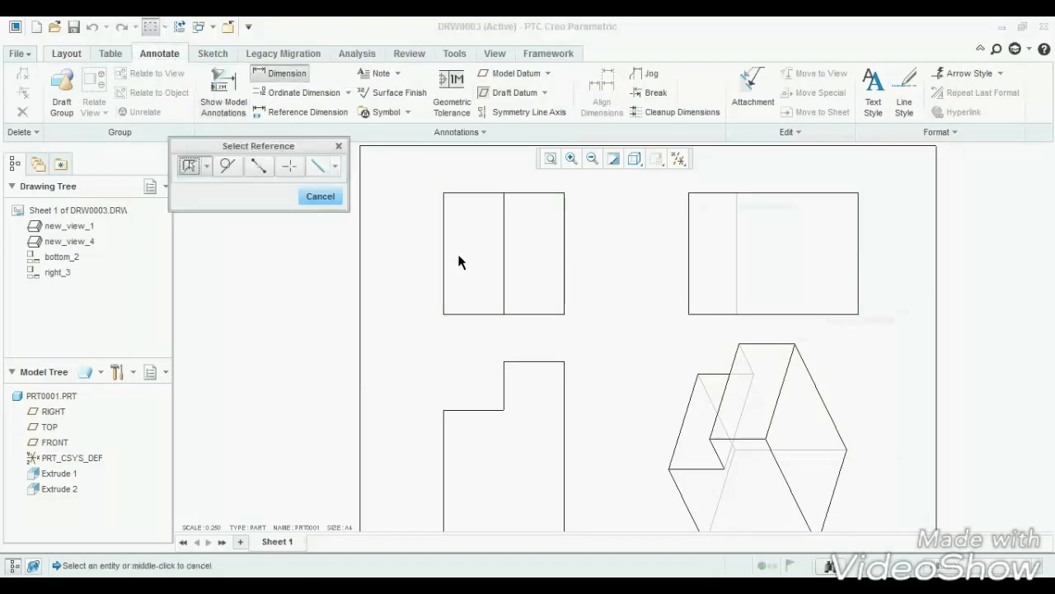
left_click(444, 258)
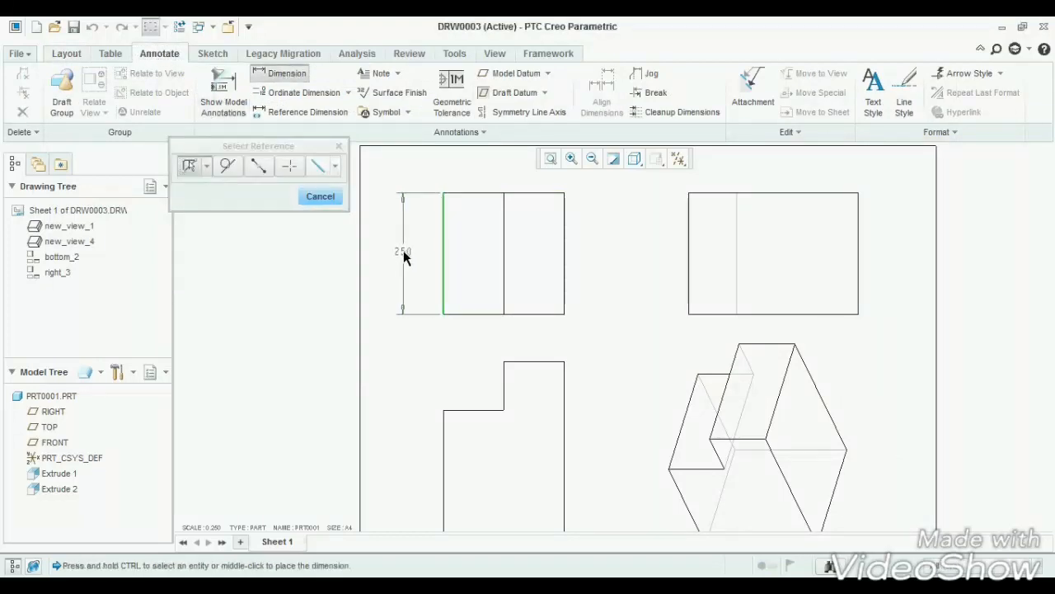
middle_click(403, 247)
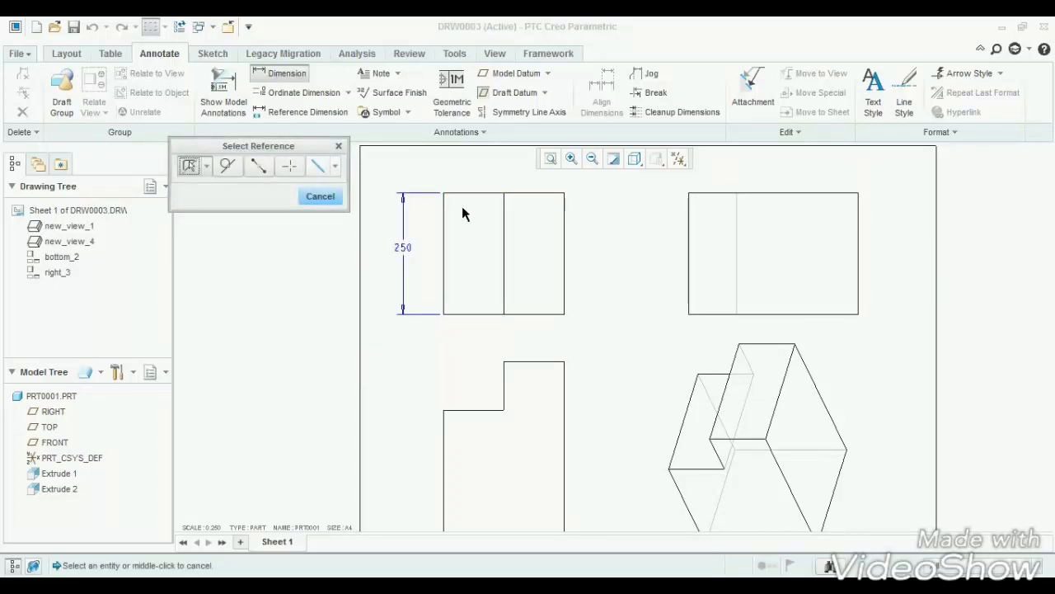
Dimension the top view's overall width between its left and right edges, placing the dimension above the view
left_click(442, 227)
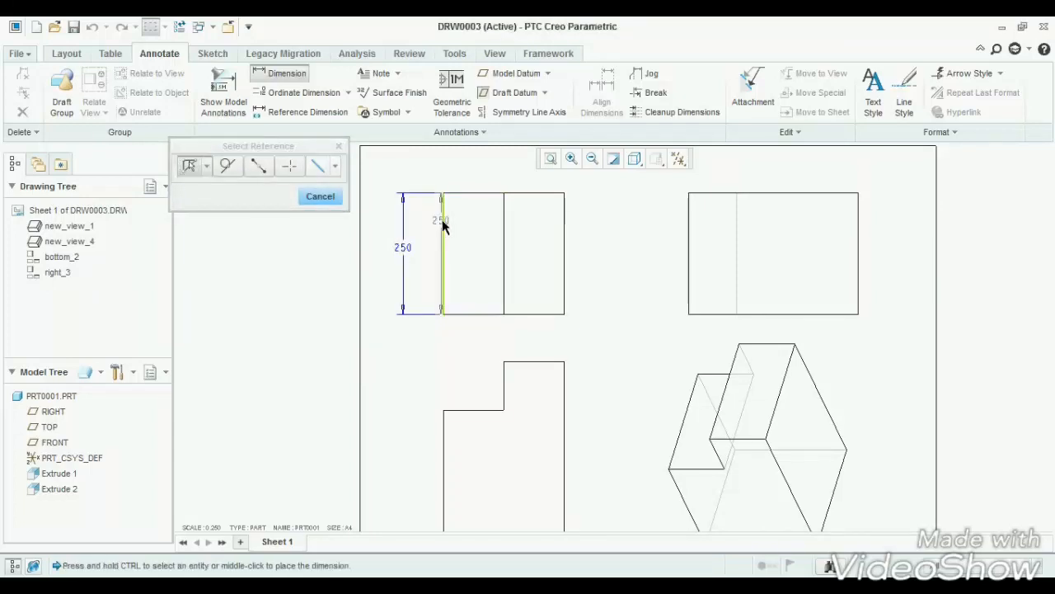
left_click(567, 242, "ctrl")
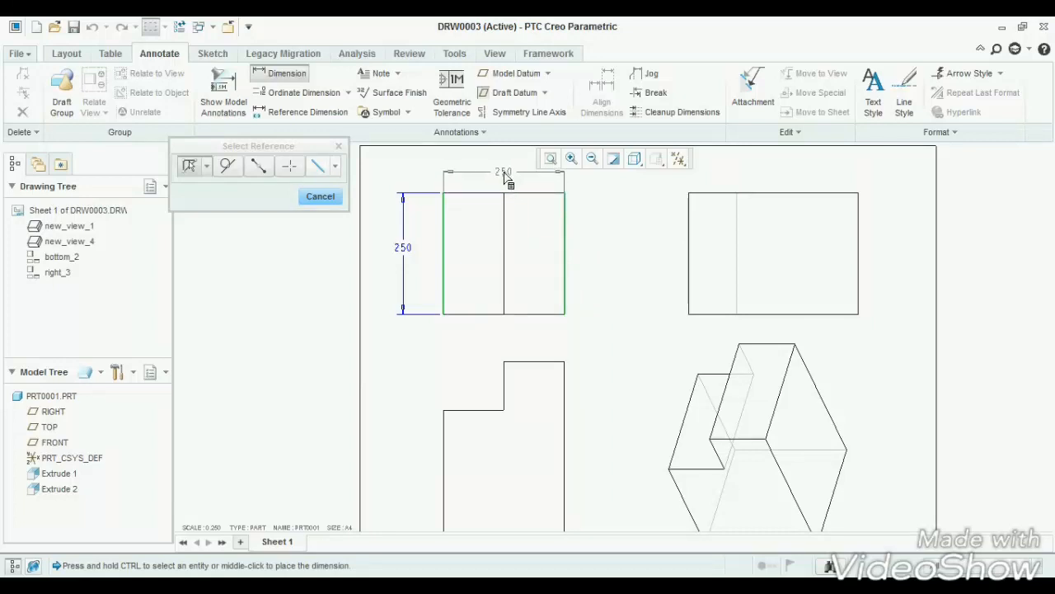
middle_click(506, 175)
scroll(504, 172, "up", 2)
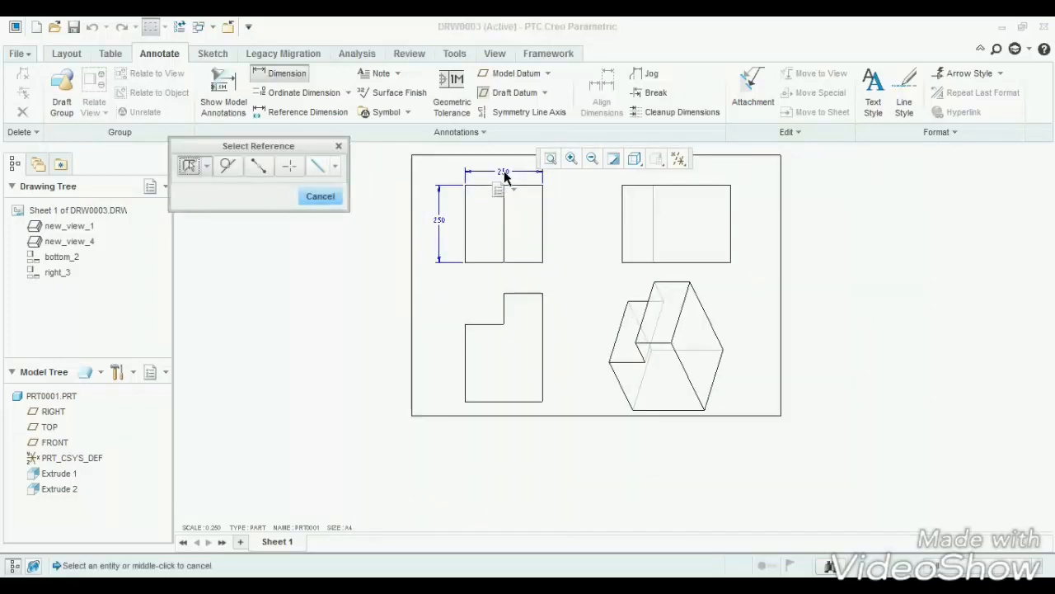
Dimension the raised step's top edge and its short vertical edge in the lower stepped view
left_click(523, 293)
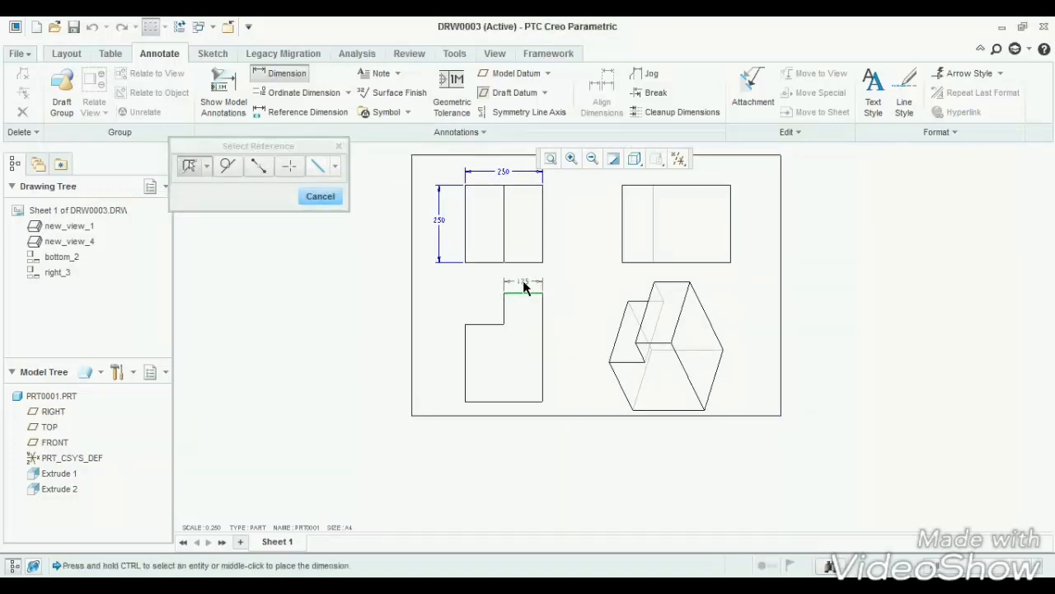
middle_click(523, 281)
scroll(523, 281, "up", 1)
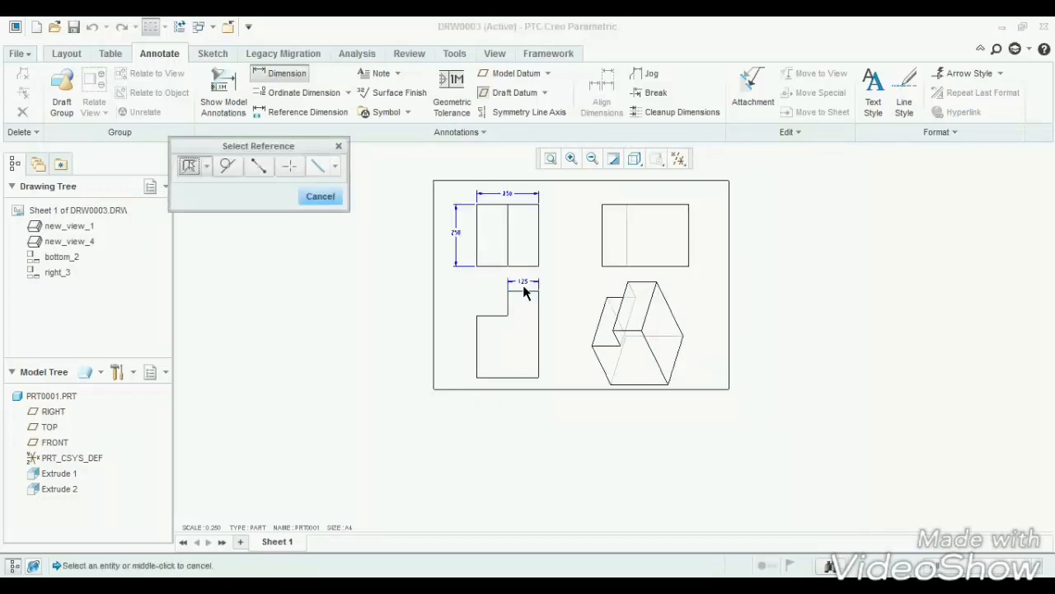
left_click(508, 302)
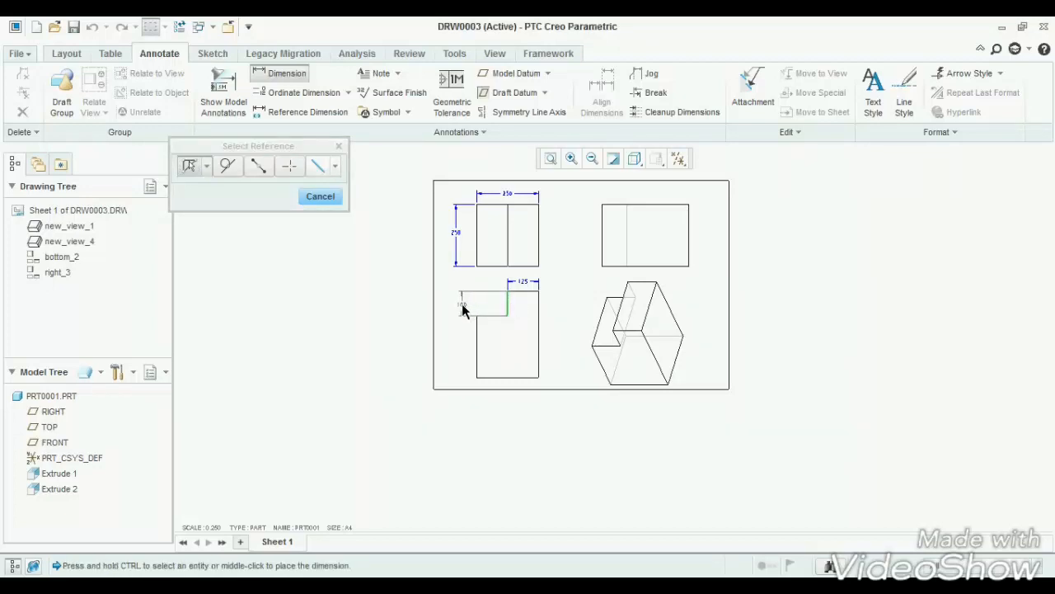
middle_click(461, 305)
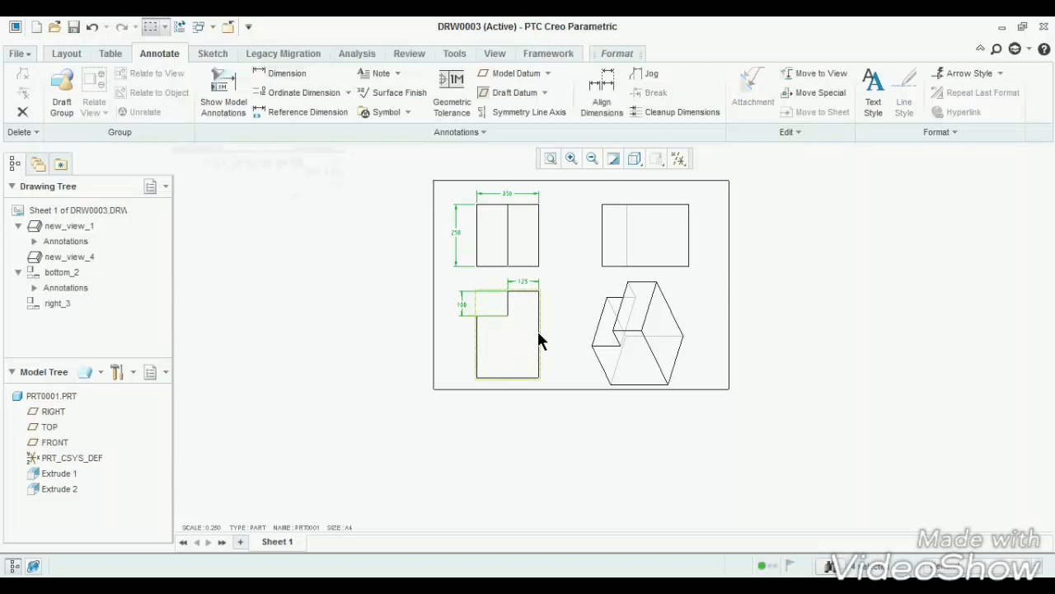
Dimension the full-height right edge of the stepped view, placing the dimension to its right
left_click(291, 71)
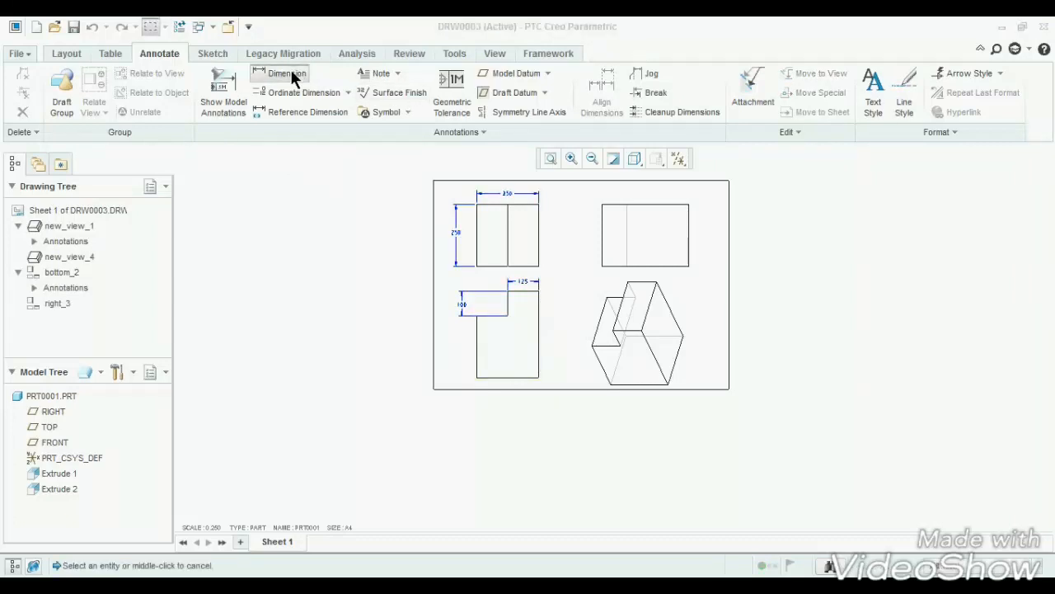
left_click(539, 321)
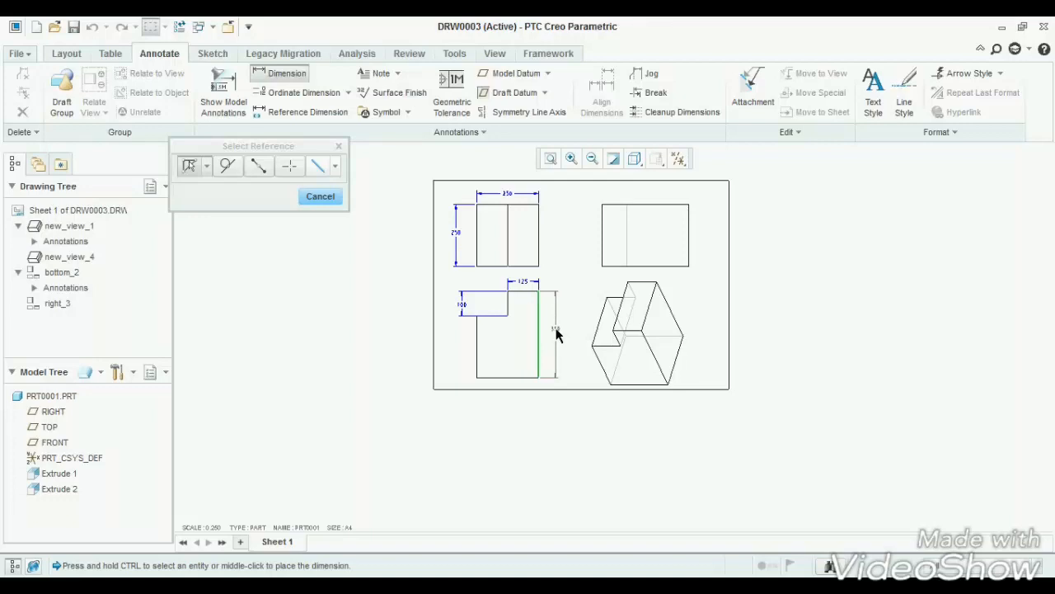
middle_click(557, 332)
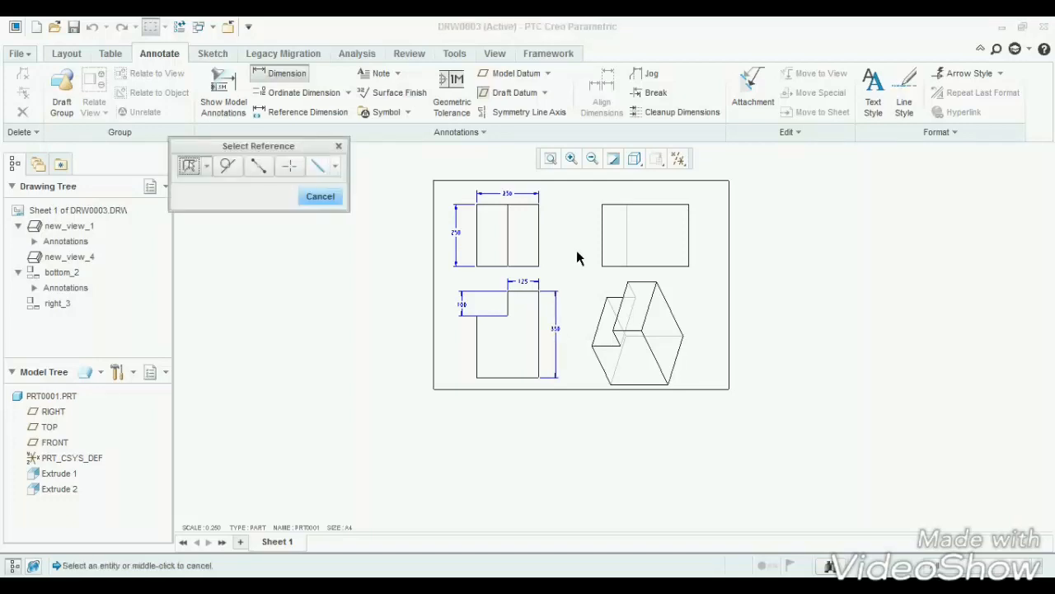
Dimension the left vertical edge of the projected side view, placing the dimension to its left
scroll(610, 217, "up", 2)
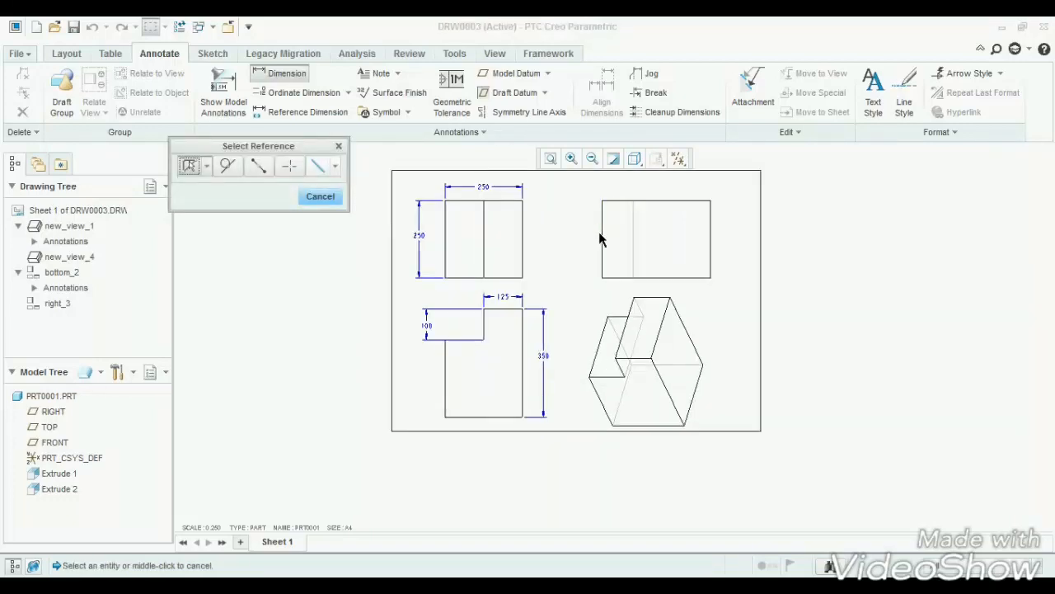
left_click(602, 239)
middle_click(577, 241)
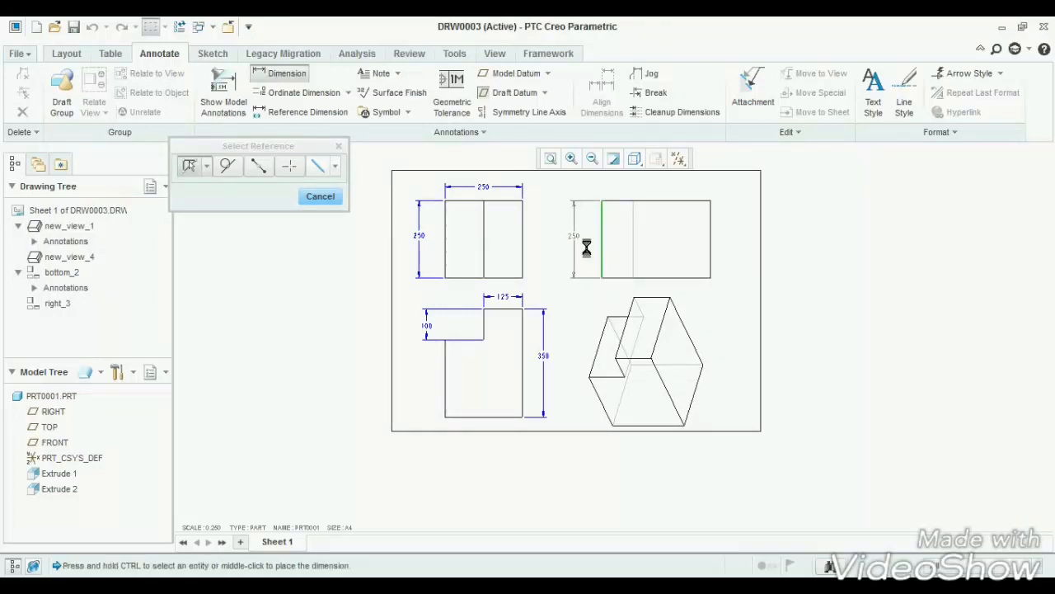
middle_click(591, 232)
Dimension the distance between the side view's left edge and hidden line above the view, postponing the antimalware alert, and end dimensioning
left_click(281, 73)
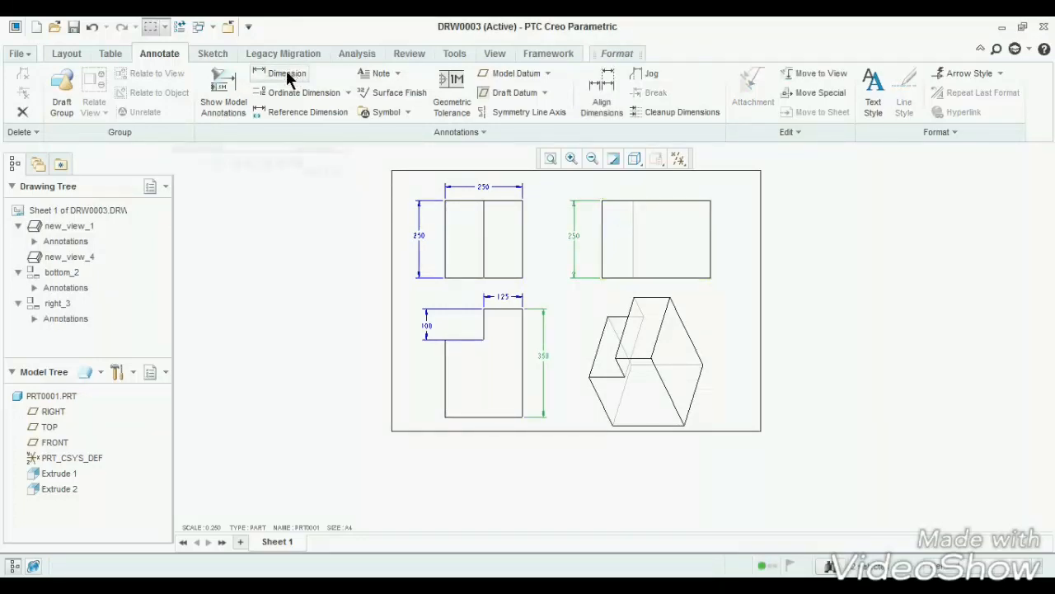
left_click(631, 229)
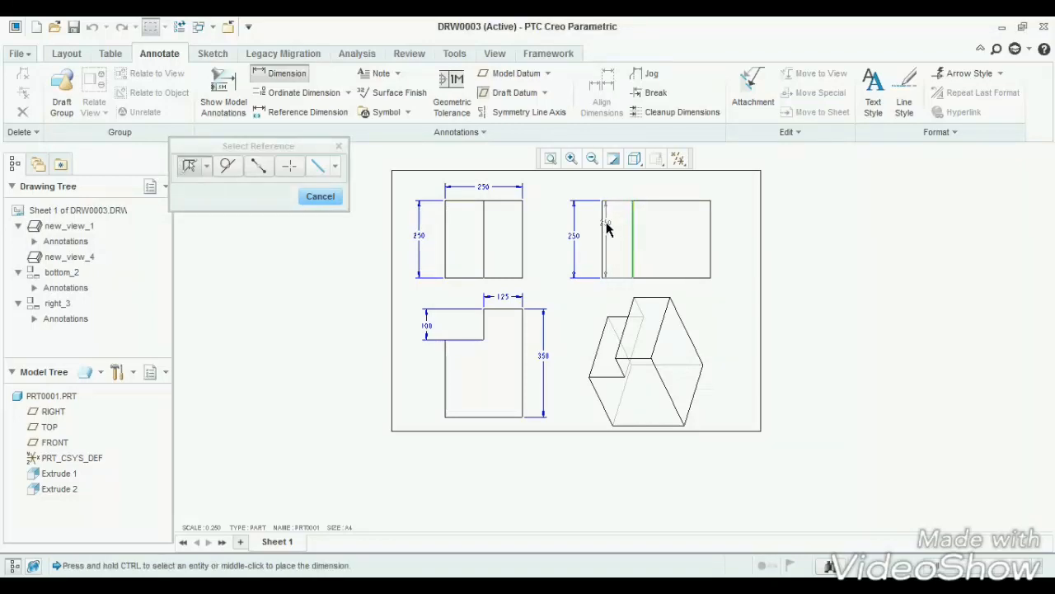
left_click(603, 230, "ctrl")
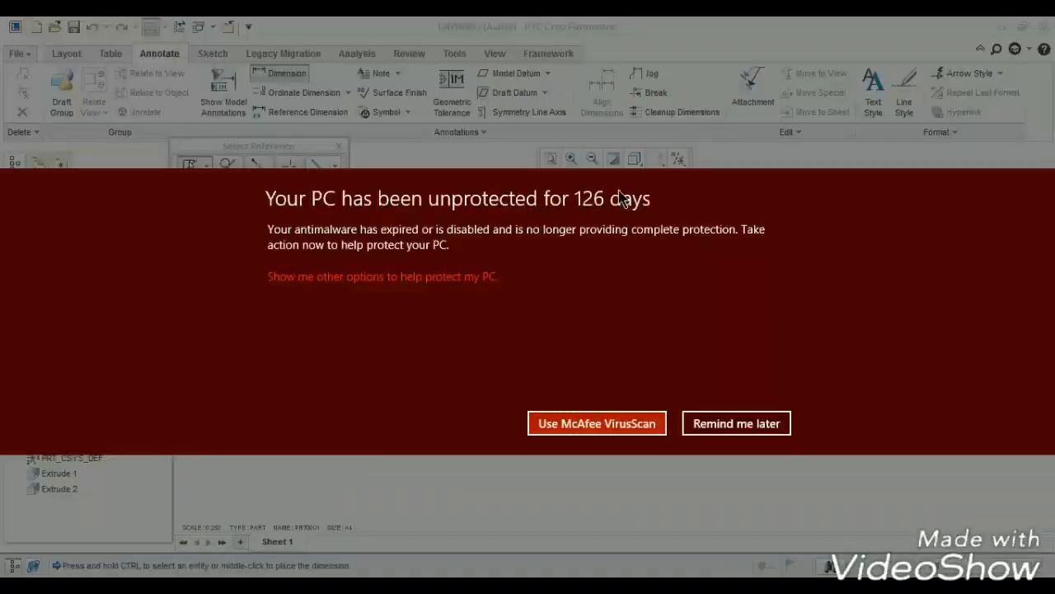
left_click(702, 421)
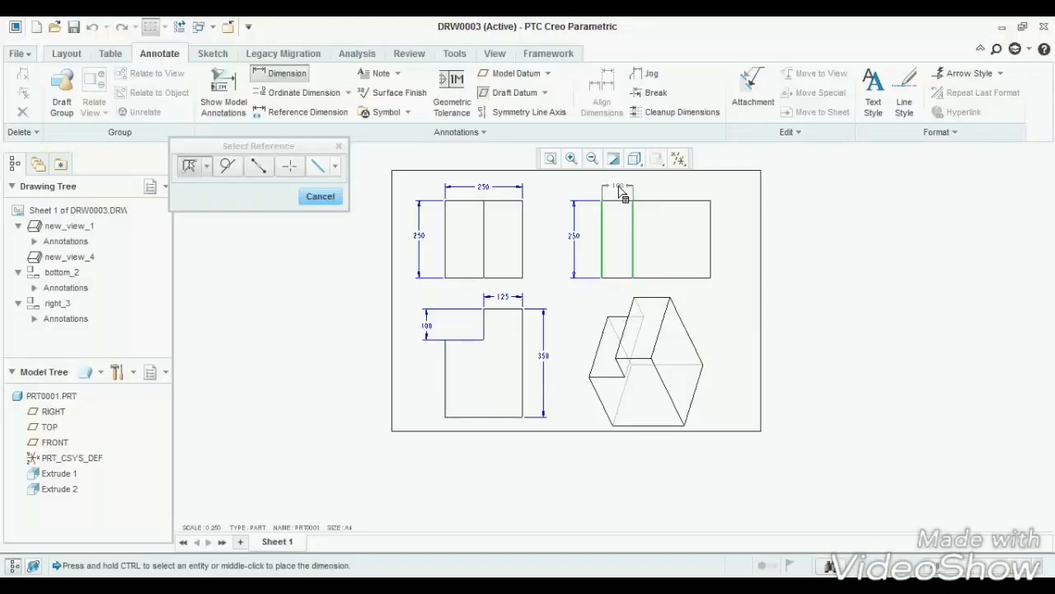
middle_click(619, 190)
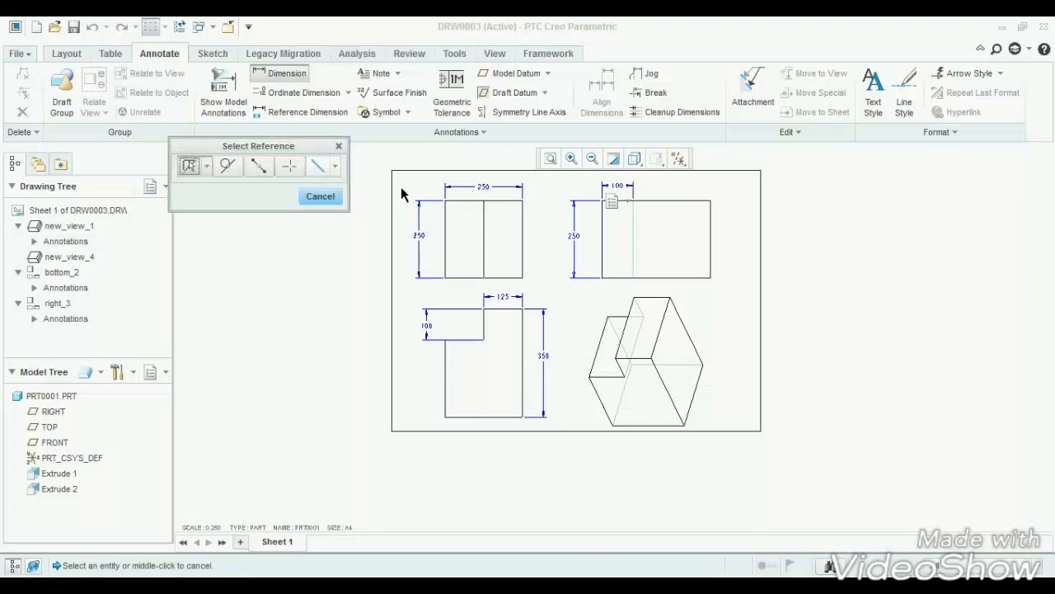
left_click(317, 198)
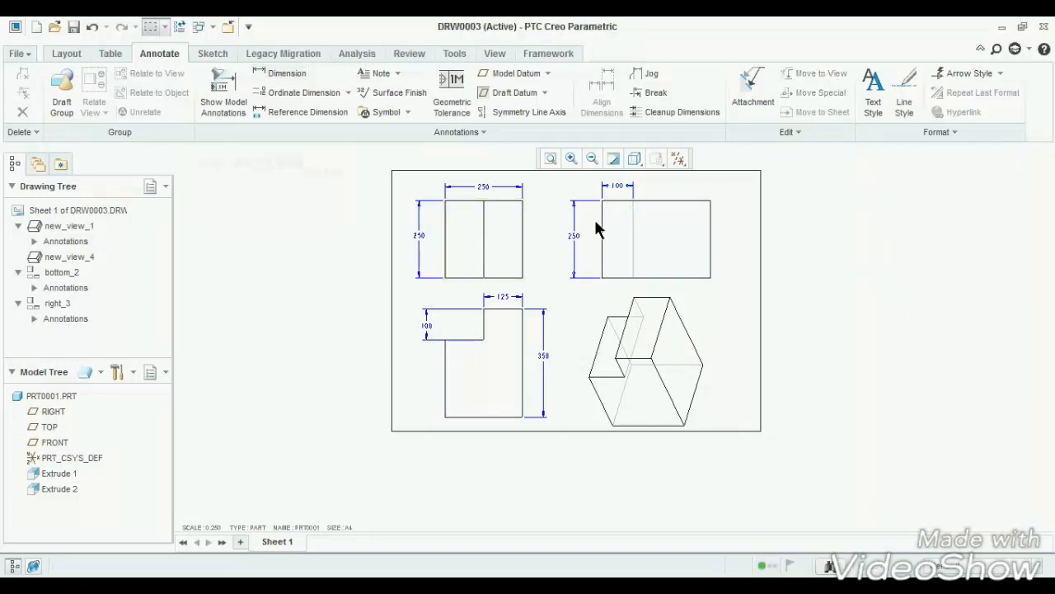
Set the drawing sheet's scale to 0.20
scroll(625, 191, "down", 3)
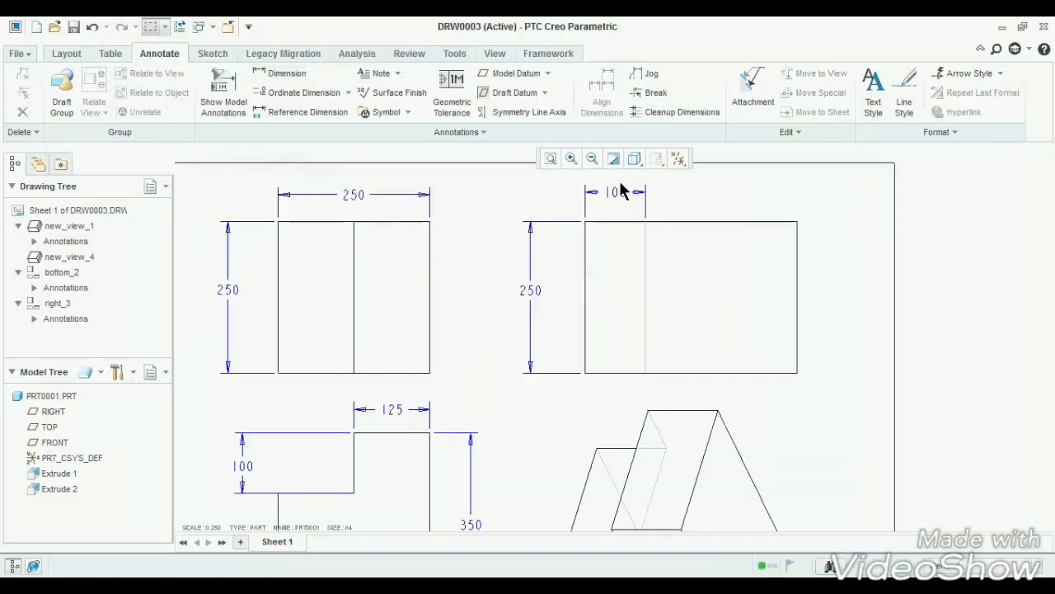
scroll(624, 190, "up", 3)
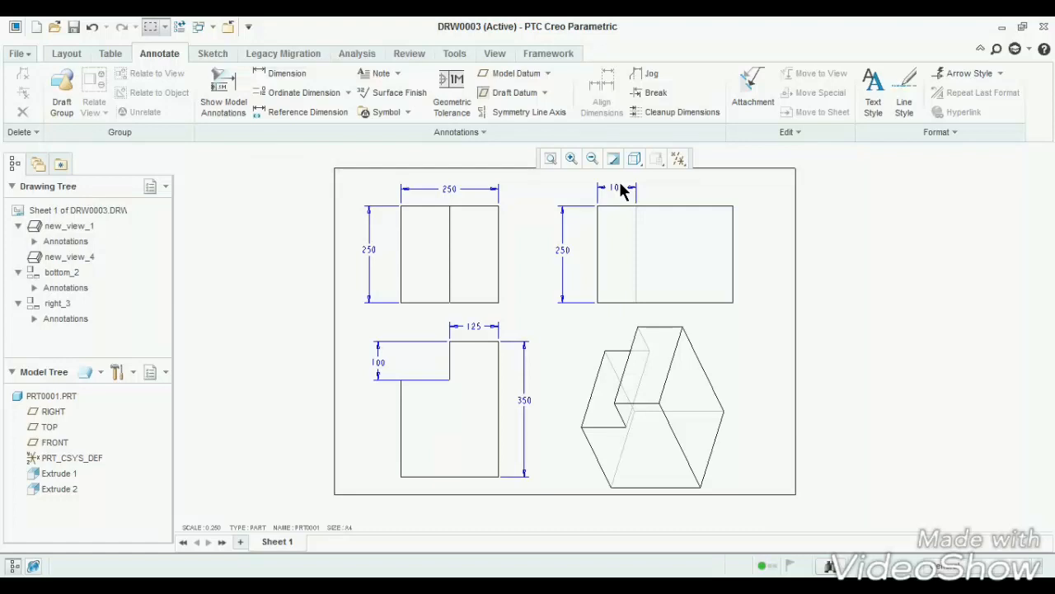
double_click(211, 528)
type(".20")
key("Return")
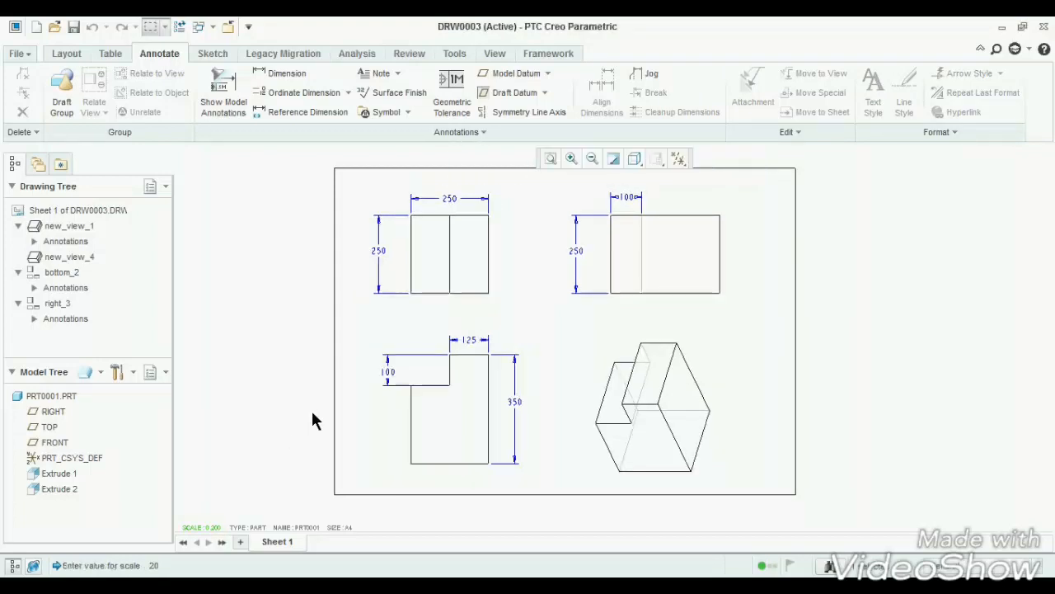
Add an unattached note "TOP VIEW" just below the upper dimensioned square view and set its text height to 0.2
left_click(377, 79)
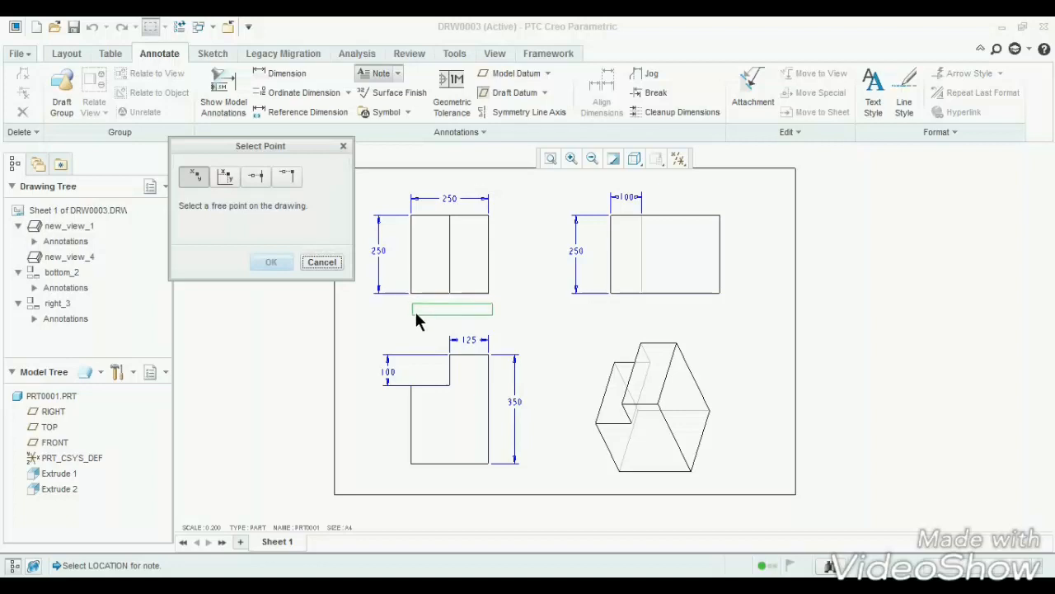
left_click(416, 314)
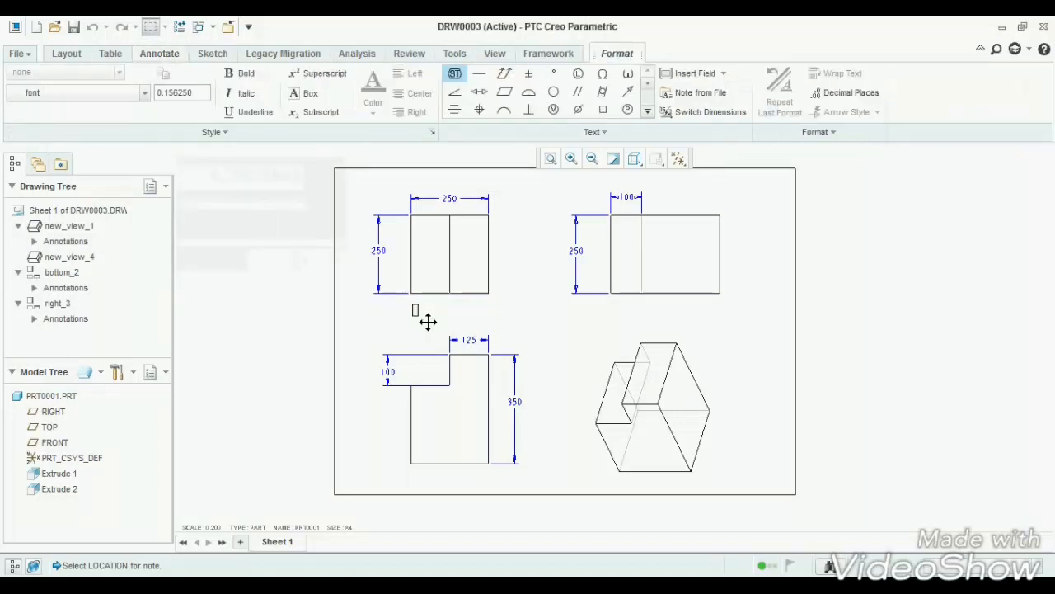
type("TOP VIEW")
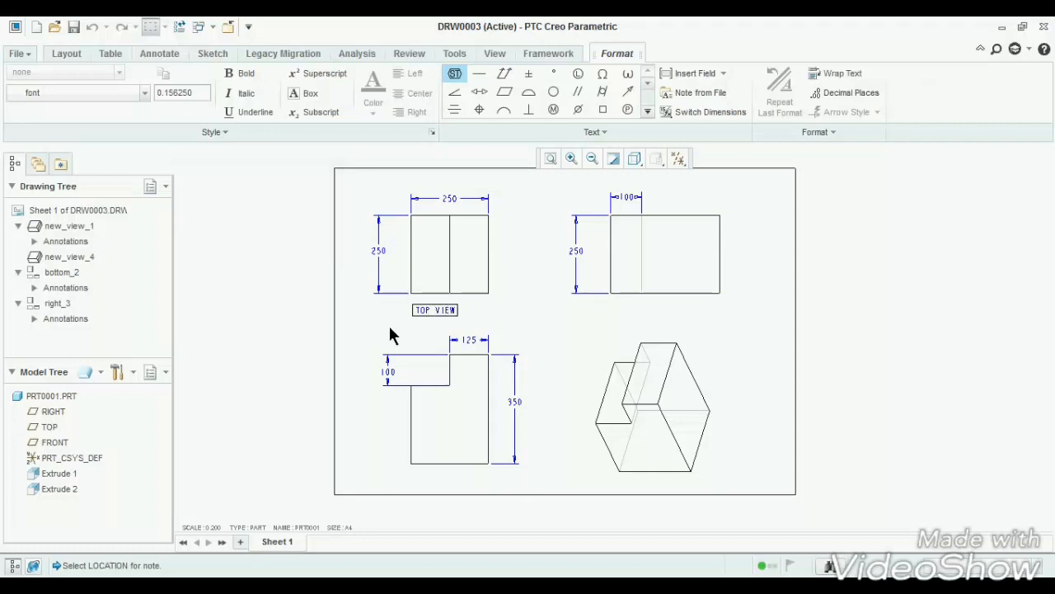
left_click(390, 329)
left_click(196, 92)
type("0.2")
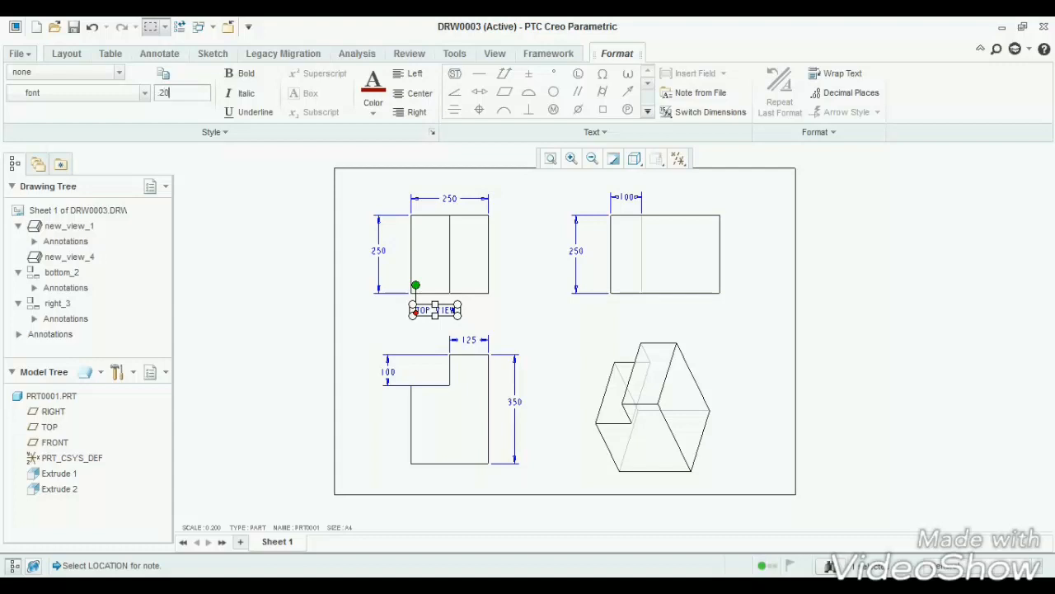
key("Return")
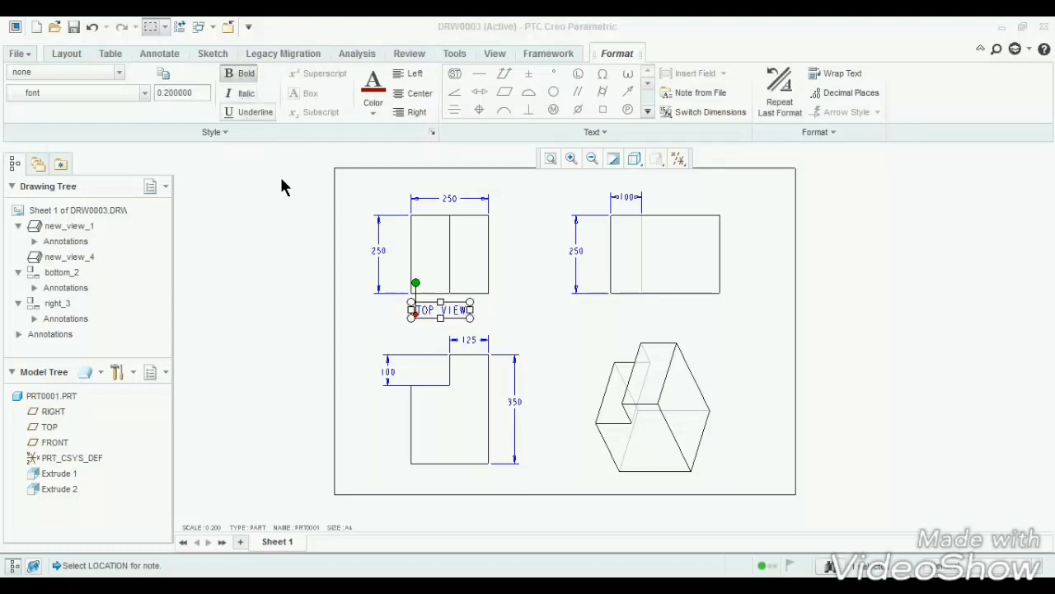
left_click(295, 254)
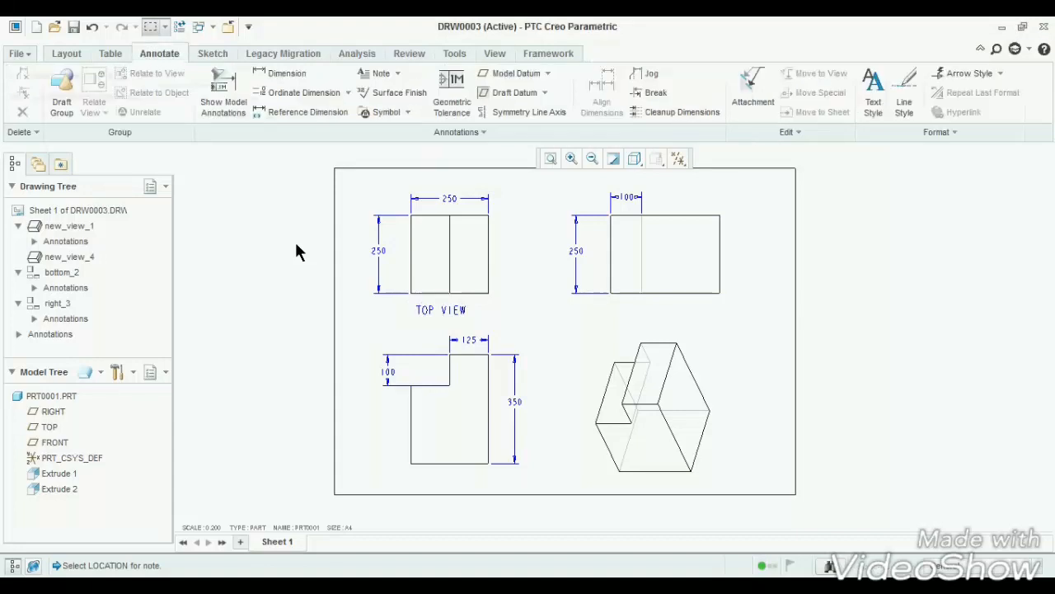
Place an unattached note "SIDE VIEW" below the projected side view
left_click(377, 73)
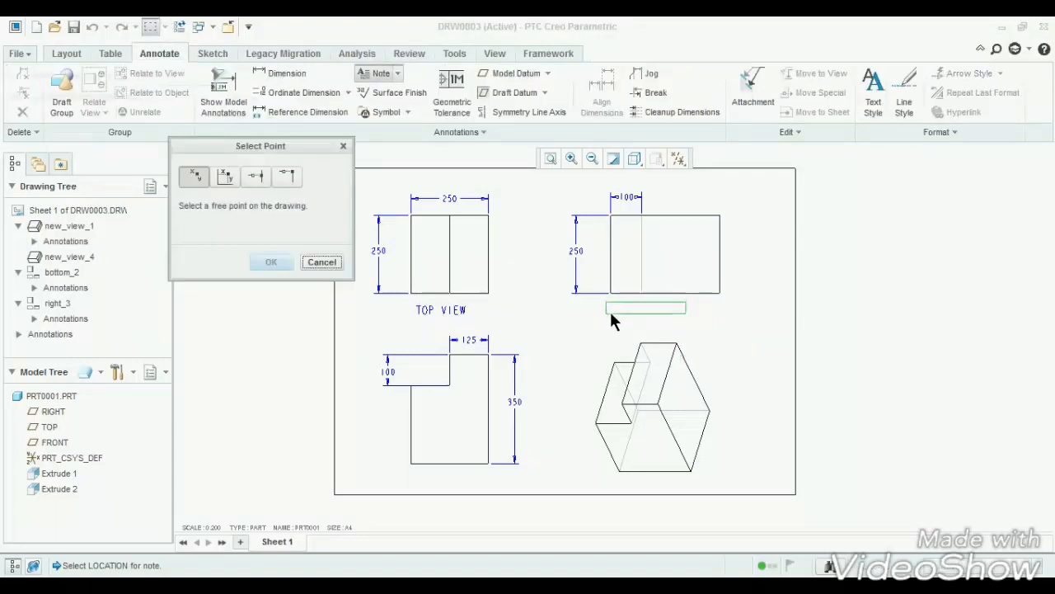
left_click(625, 326)
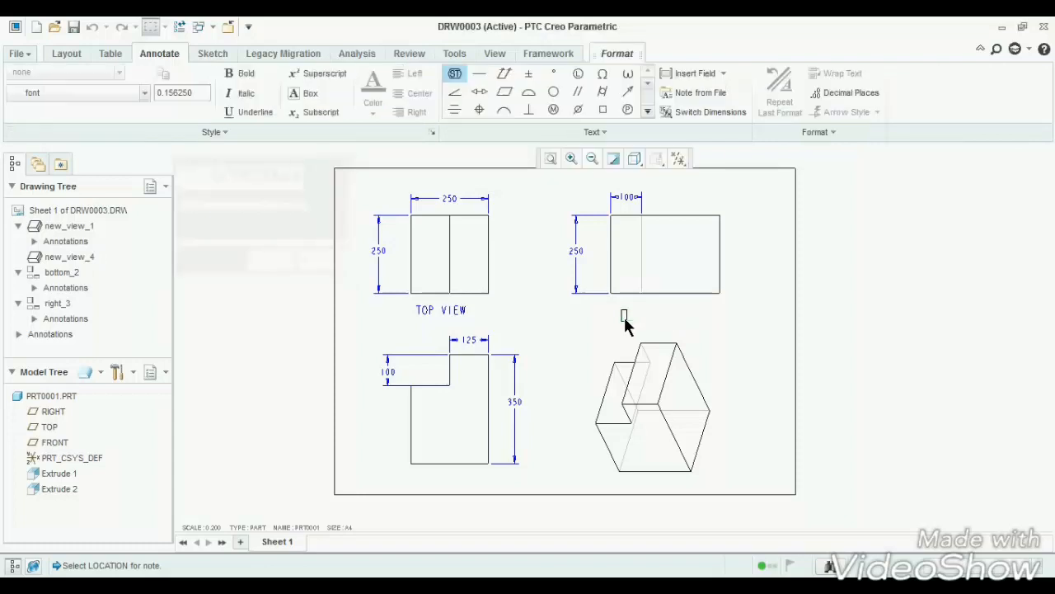
type("SIDE VIEW")
left_click(598, 336)
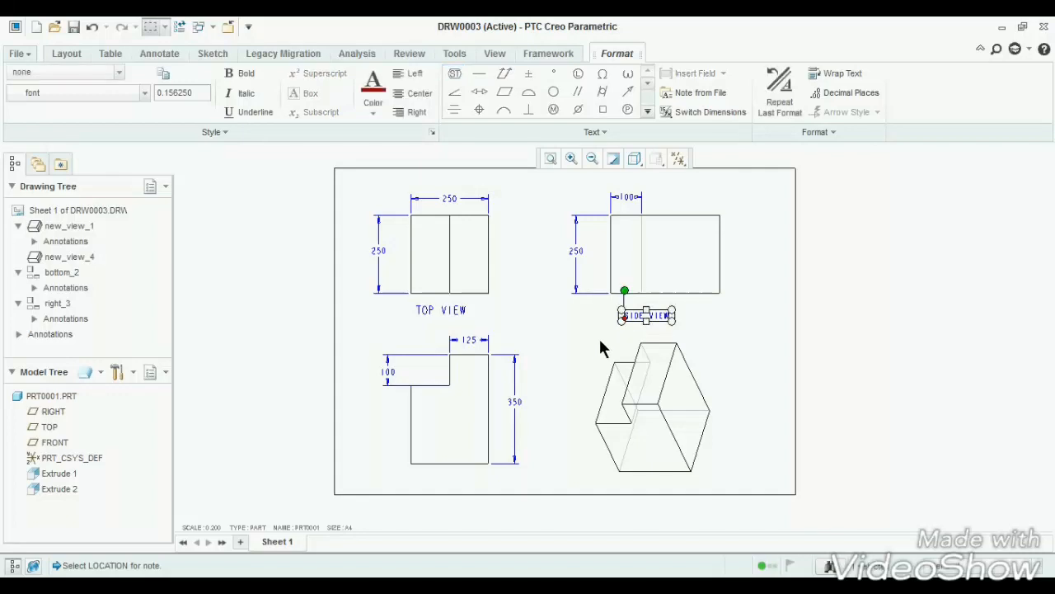
Set the "SIDE VIEW" note's text height to 0.2 and move the note up level with the "TOP VIEW" note
left_click(197, 93)
type("0.2")
key("Return")
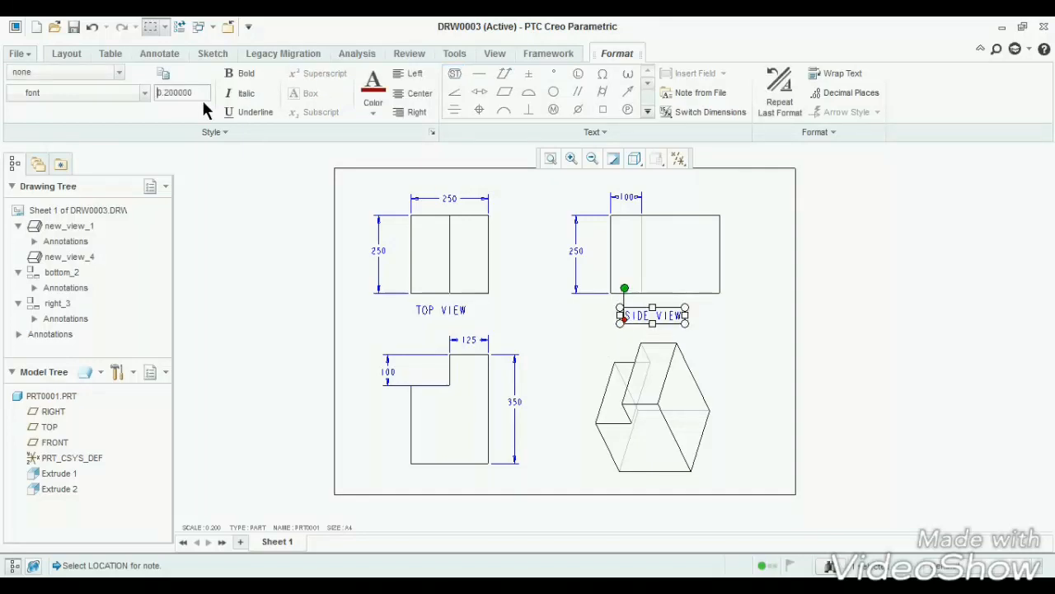
left_click(586, 328)
left_click(641, 317)
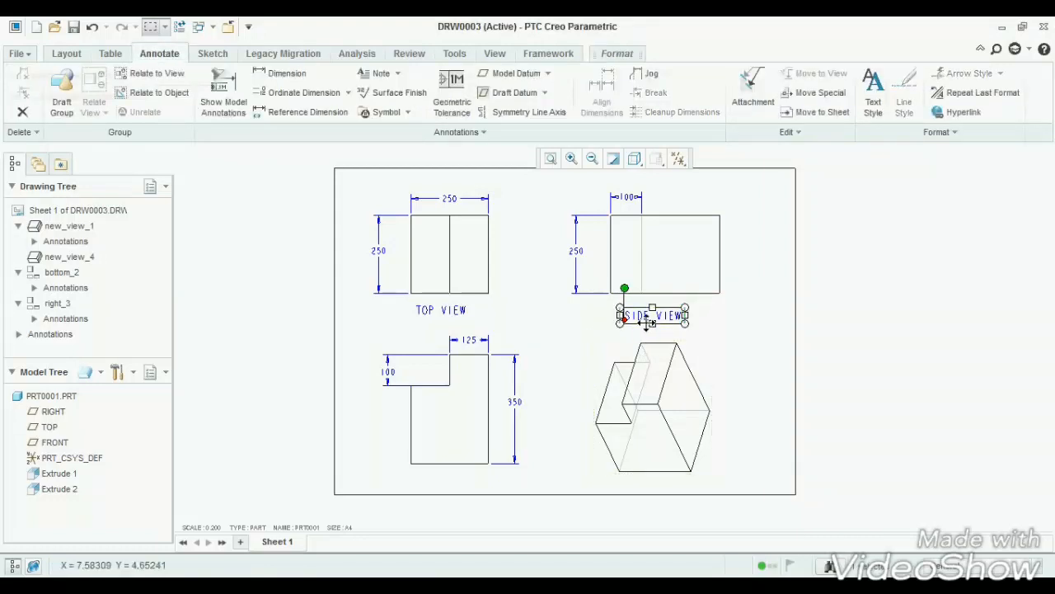
left_click(559, 363)
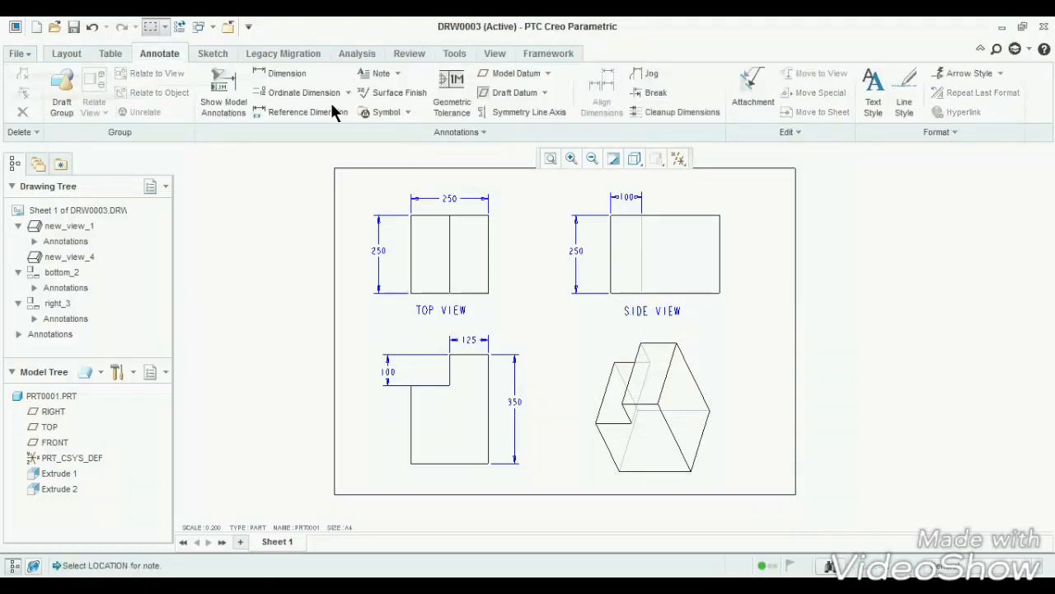
Add an unattached note "FRONT VIEW" below the stepped view and set its text height to 0.2
left_click(377, 72)
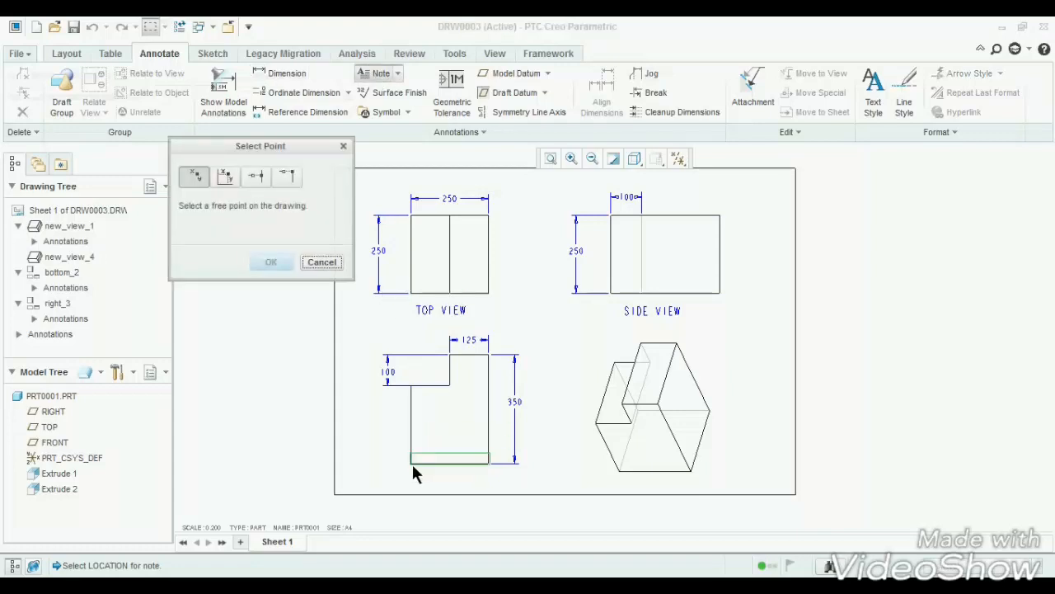
left_click(410, 485)
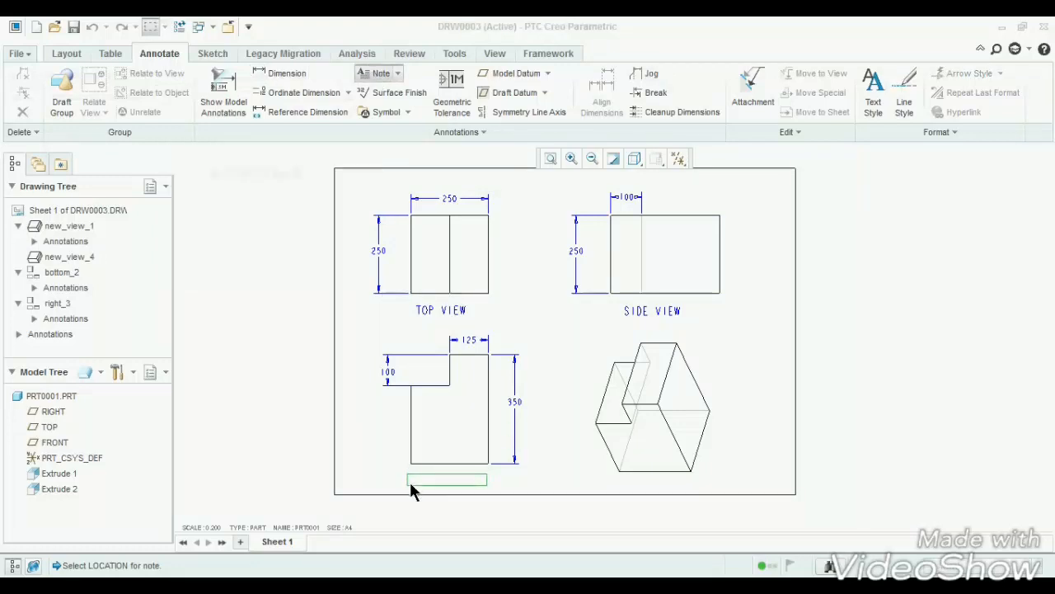
type("FR")
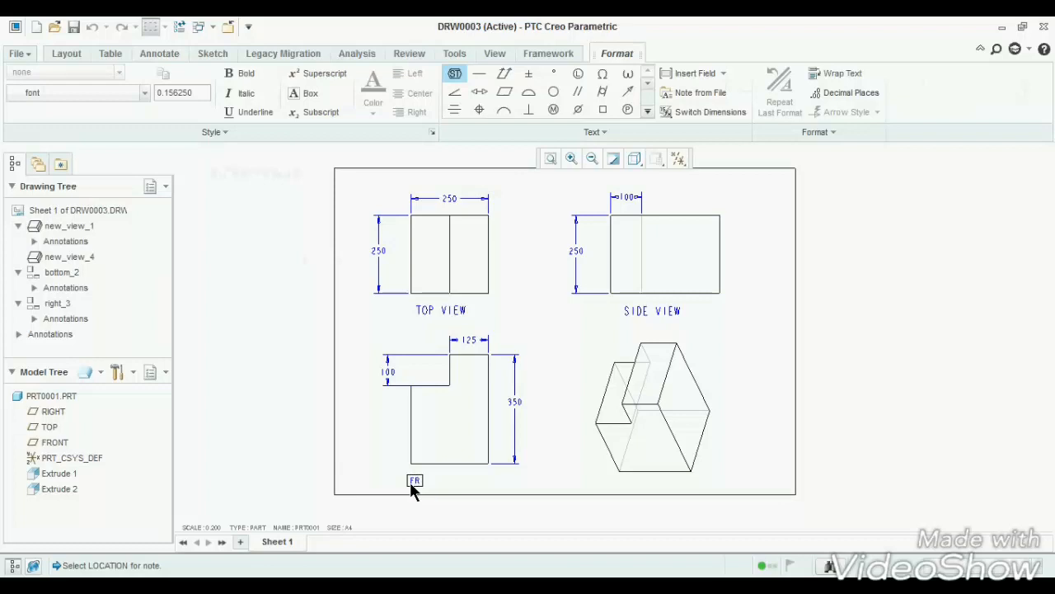
type("ONT VIEW")
left_click(378, 476)
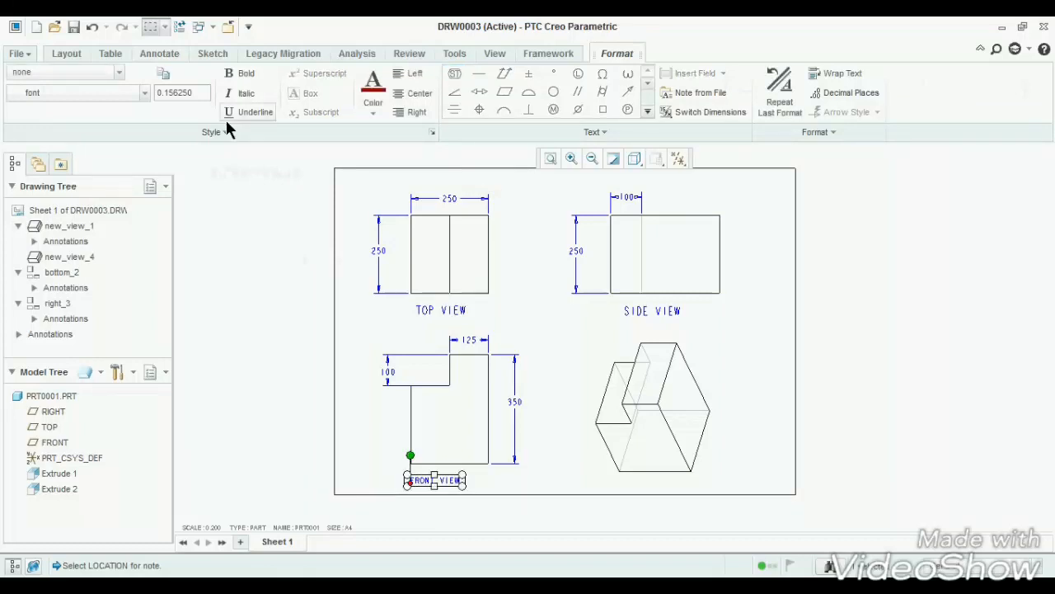
type("0.2")
key("Return")
left_click(362, 458)
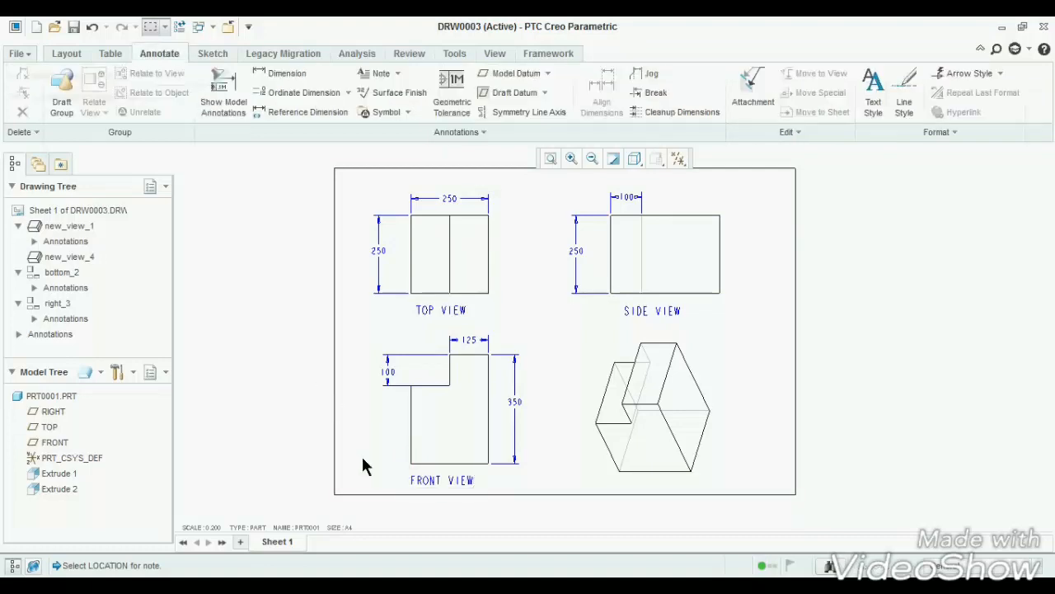
Add a two-line note "DEFAULT VIEW" to the lower right of the 3D view and set its text height to 0.2
left_click(375, 74)
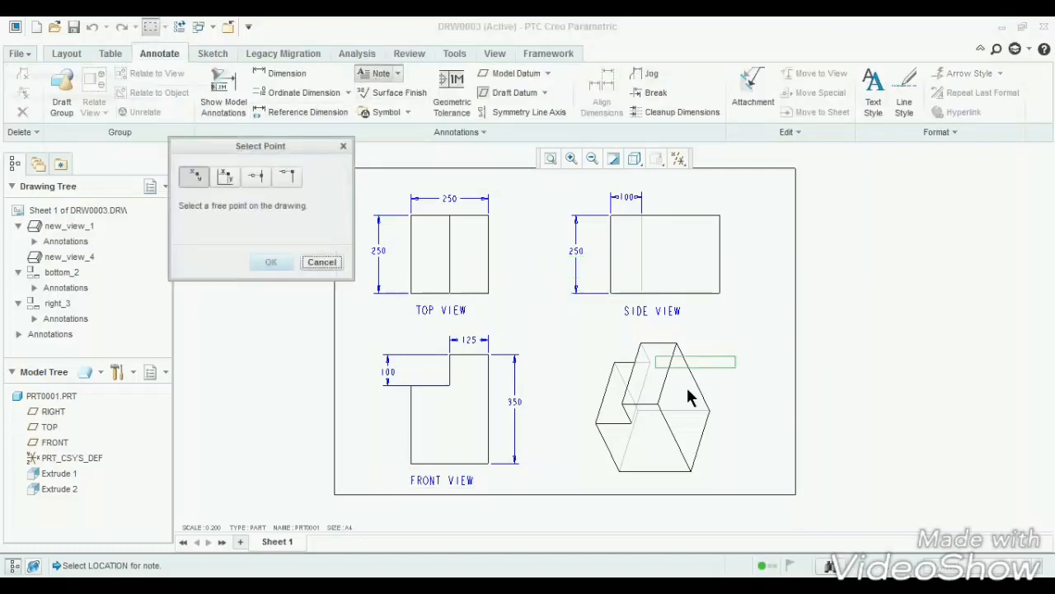
left_click(714, 443)
type("DEFAULT")
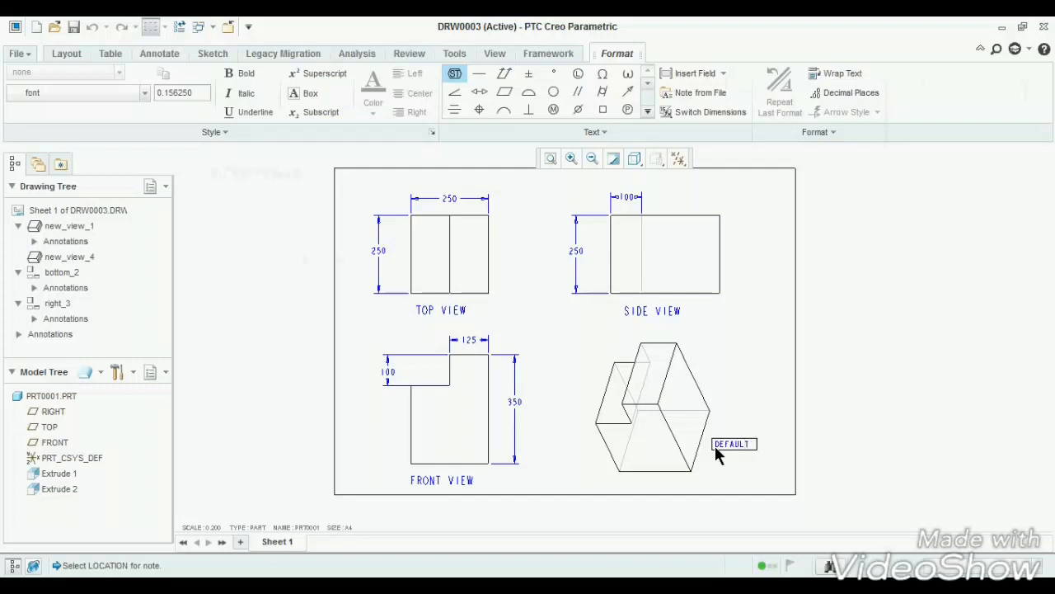
key("Return")
left_click(704, 469)
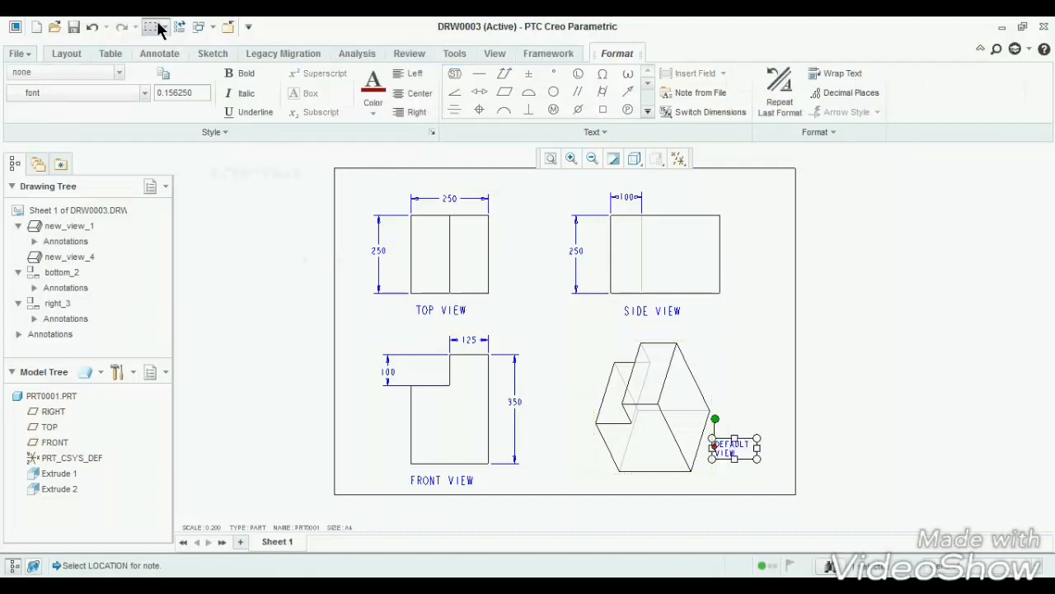
type("0.2")
key("Return")
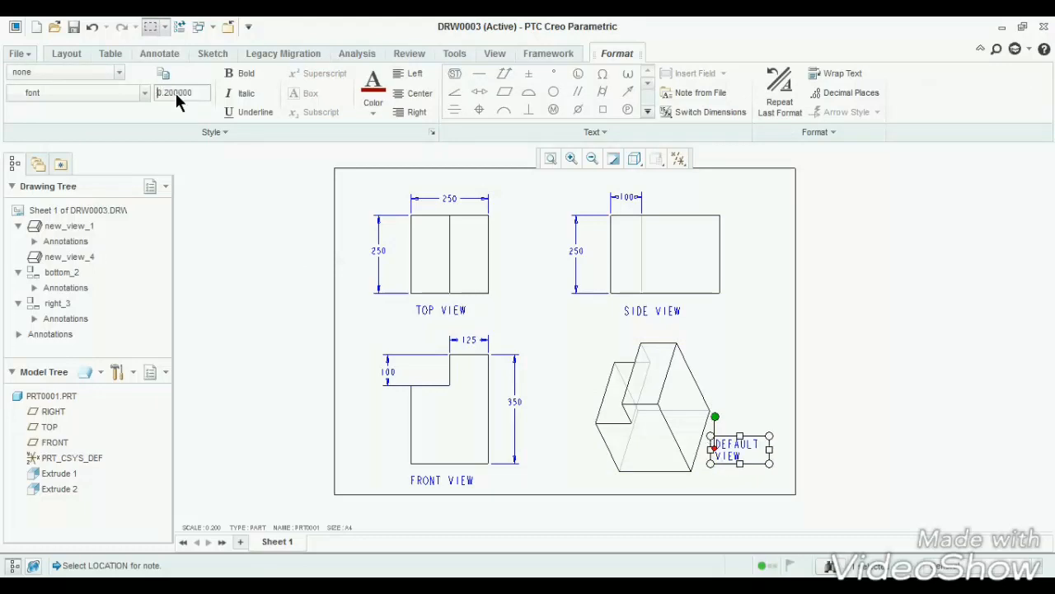
left_click(575, 412)
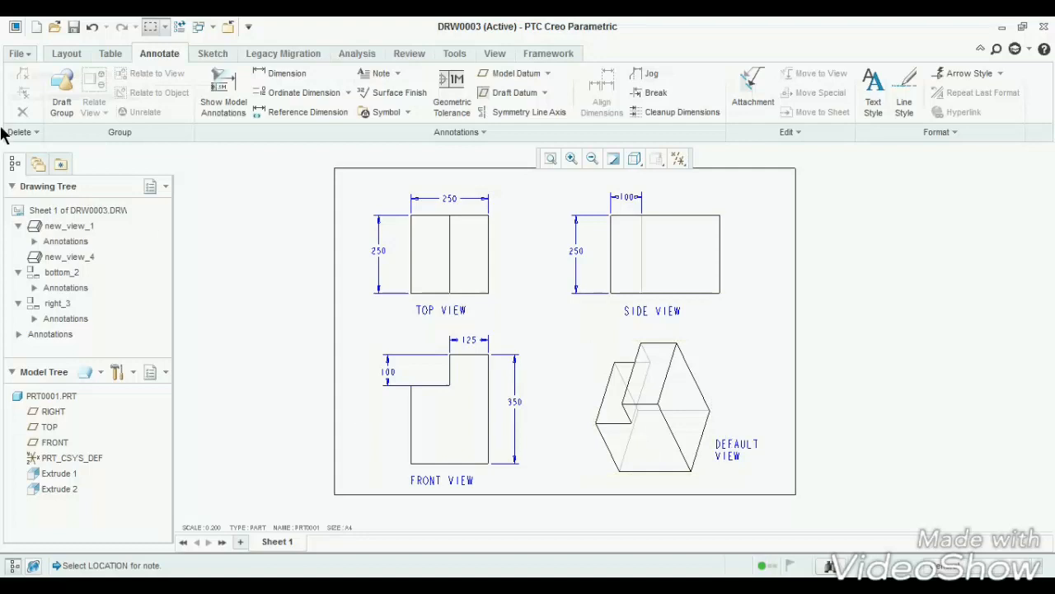
Save a copy of the drawing as PDF file drw0003 on the Desktop, without opening it in Acrobat Reader
left_click(20, 55)
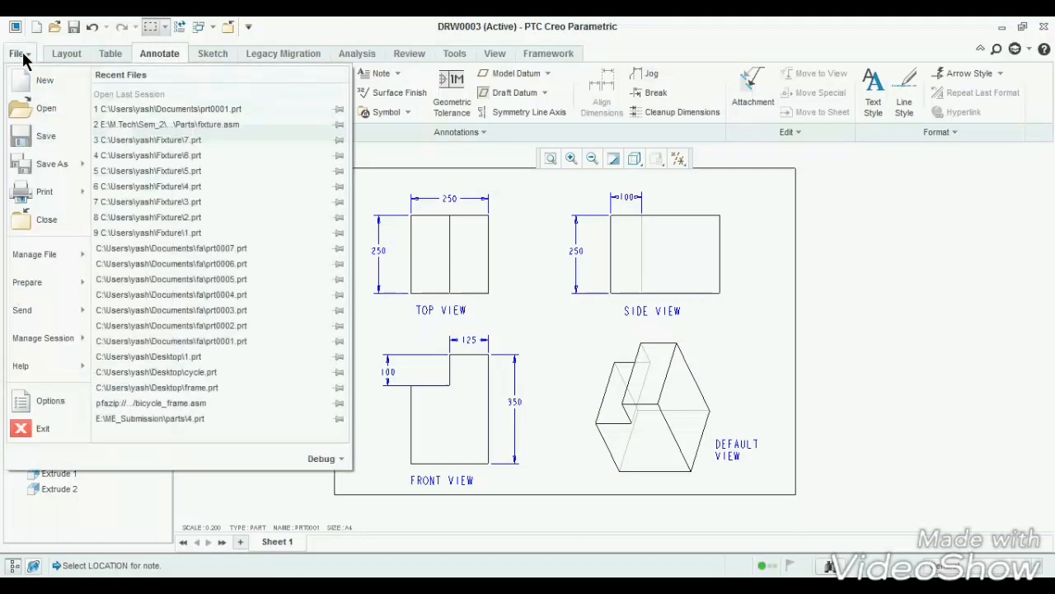
left_click(66, 164)
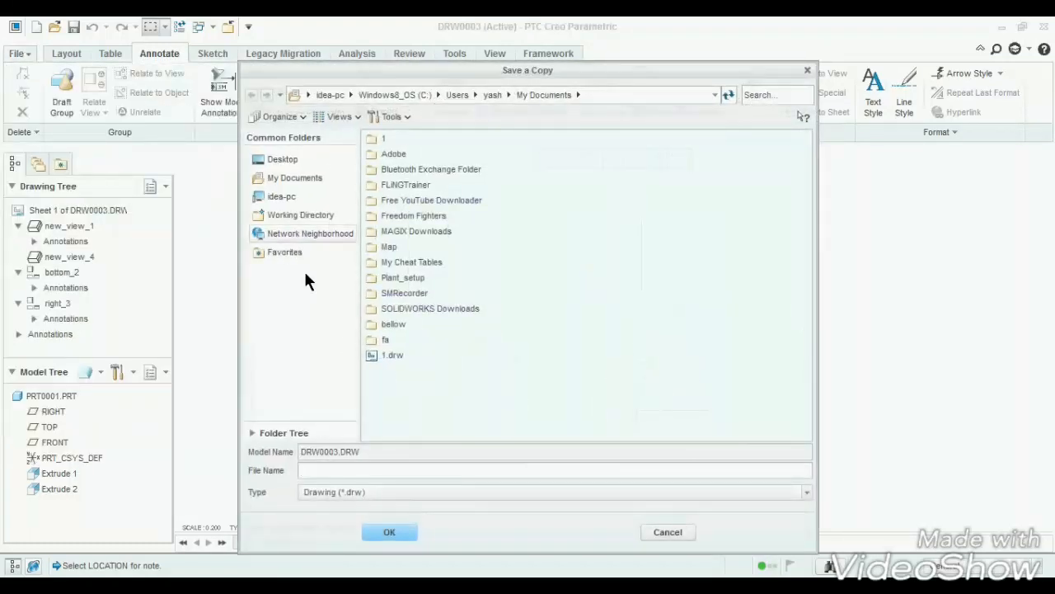
left_click(381, 491)
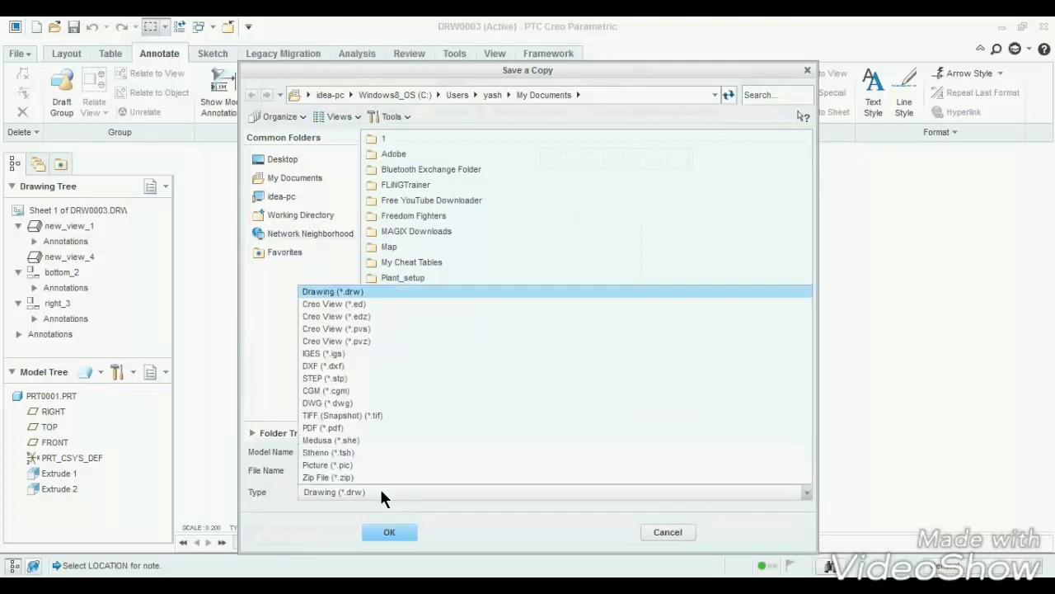
left_click(355, 437)
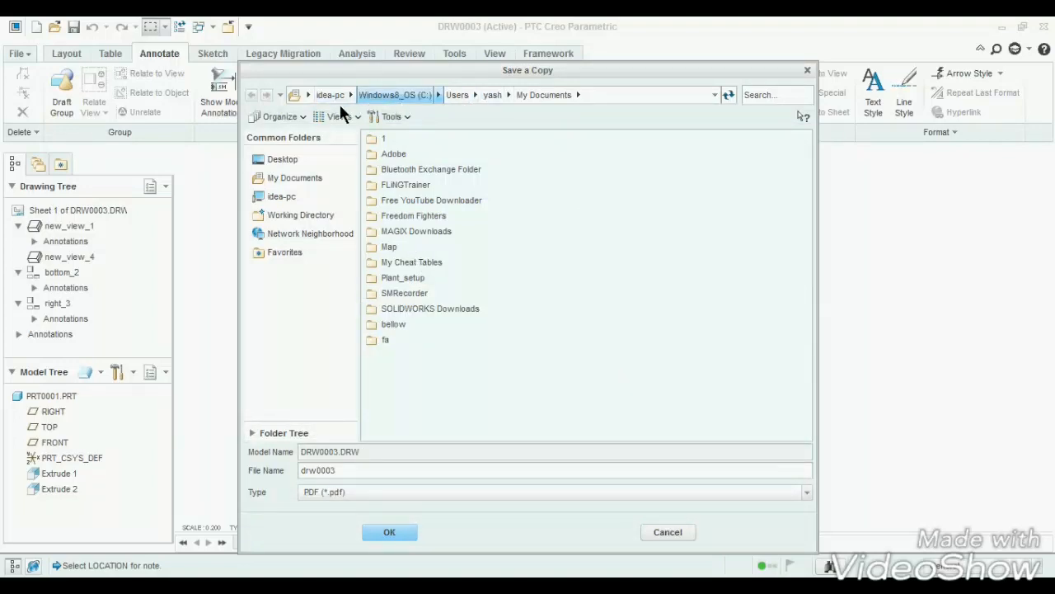
left_click(297, 161)
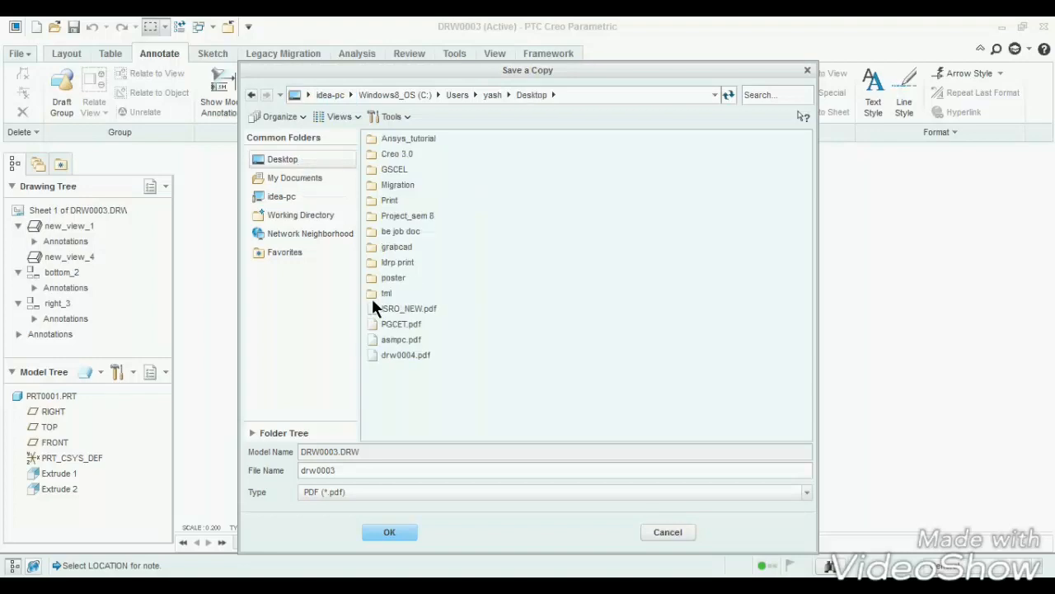
left_click(393, 532)
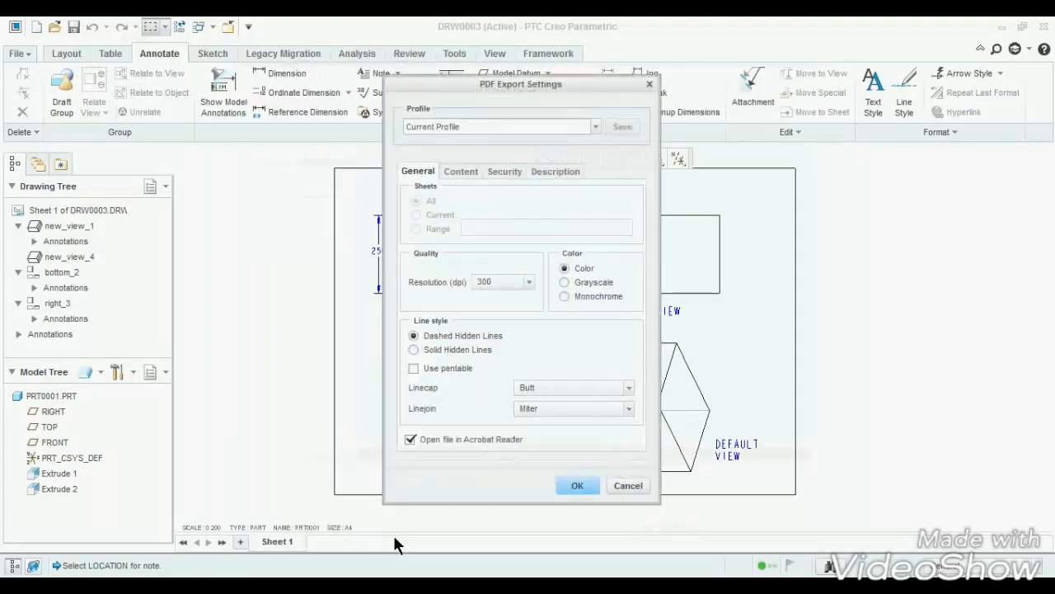
left_click(409, 438)
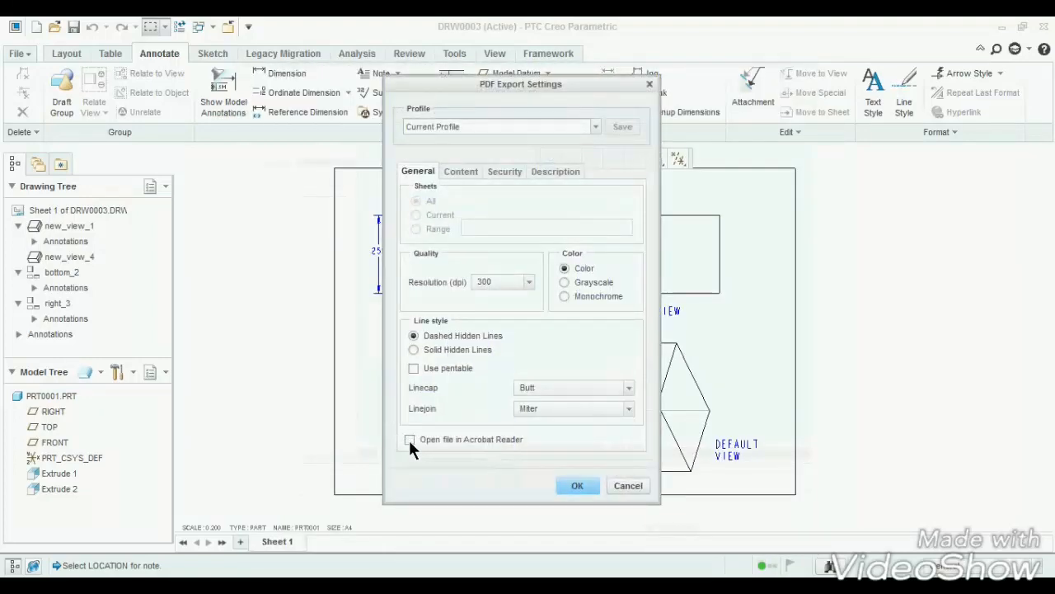
left_click(573, 488)
Minimize the drawing program and open the exported drw0003 PDF from the desktop
mouse_move(355, 569)
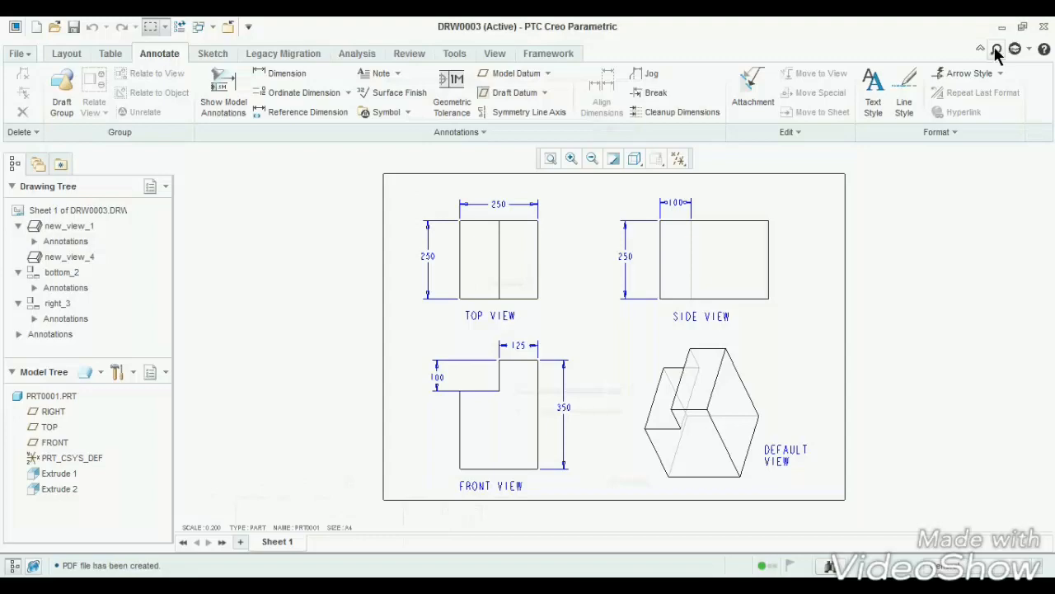
left_click(1002, 28)
left_click(1002, 28)
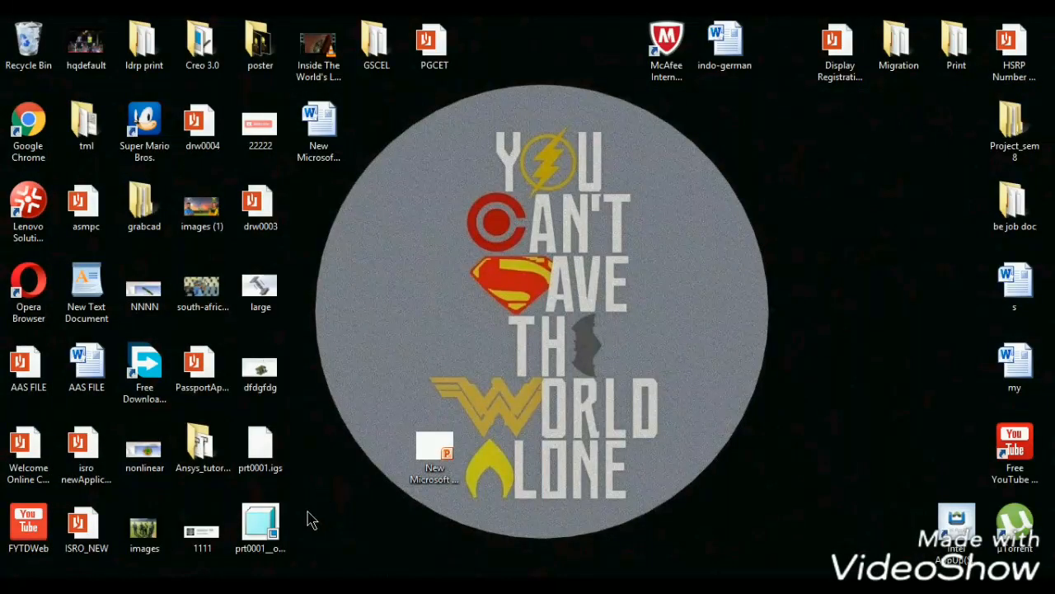
left_click(274, 230)
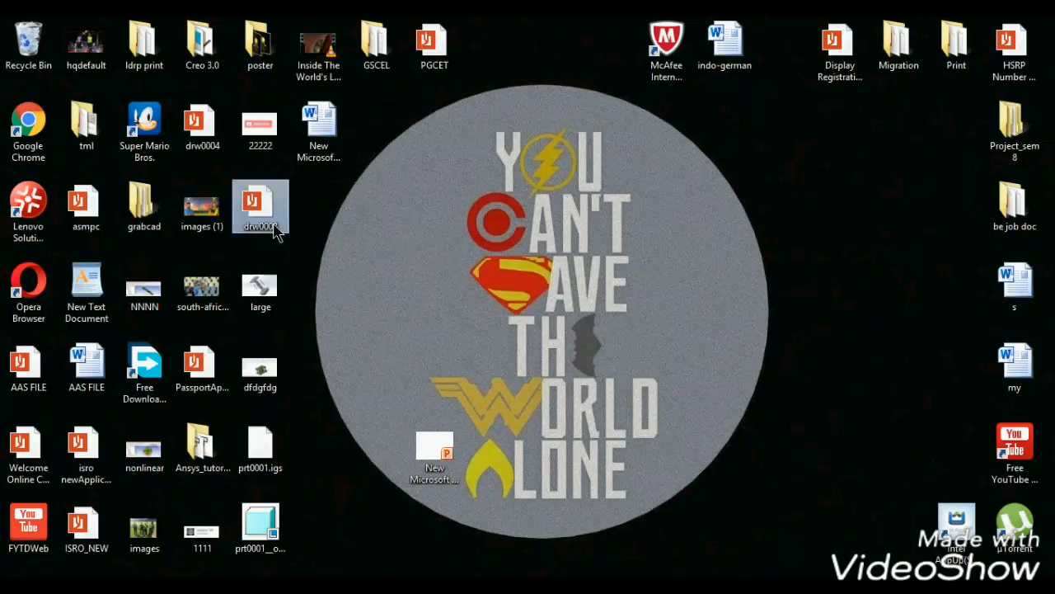
right_click(275, 229)
left_click(288, 232)
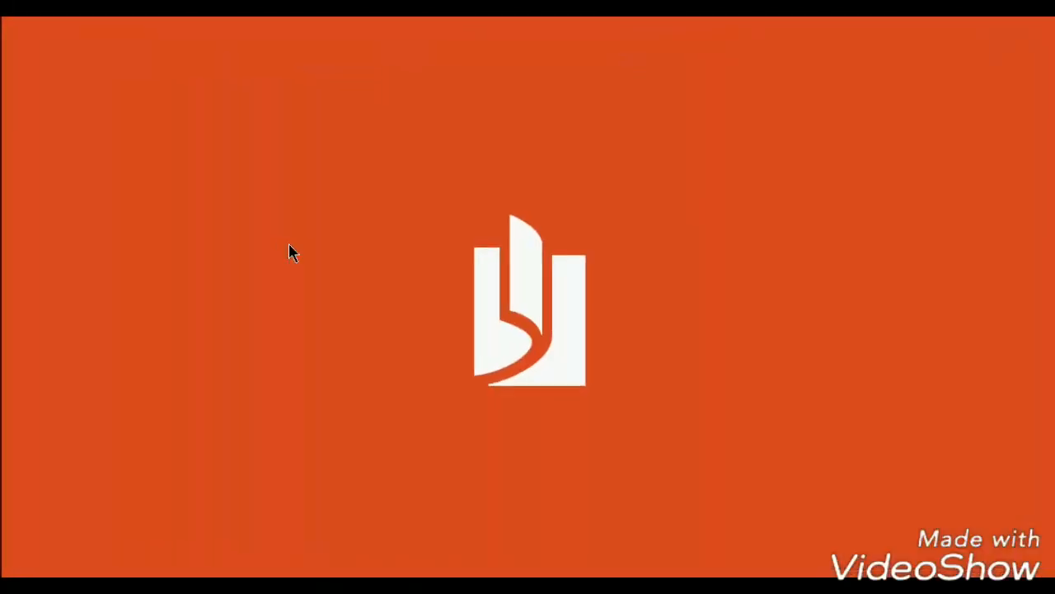